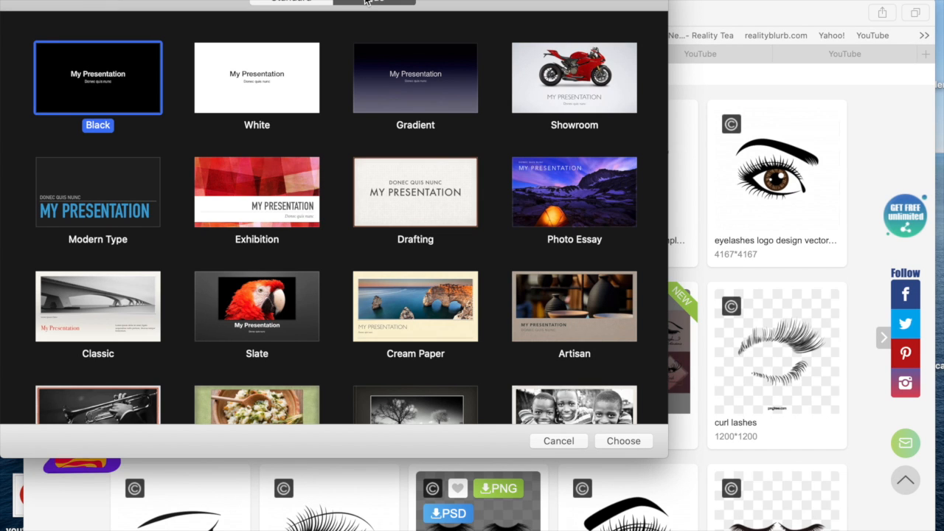
Create a presentation with the White theme and set the slide zoom to 50%
click(271, 76)
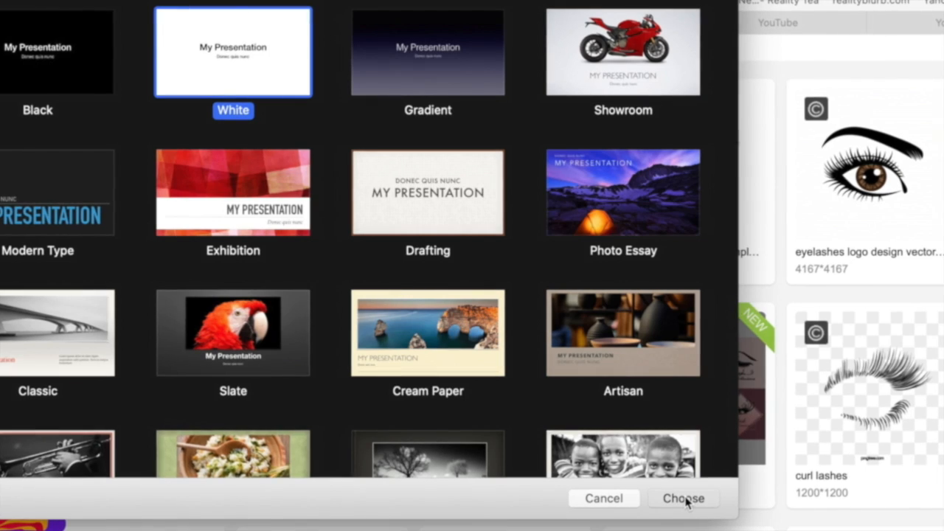
click(683, 499)
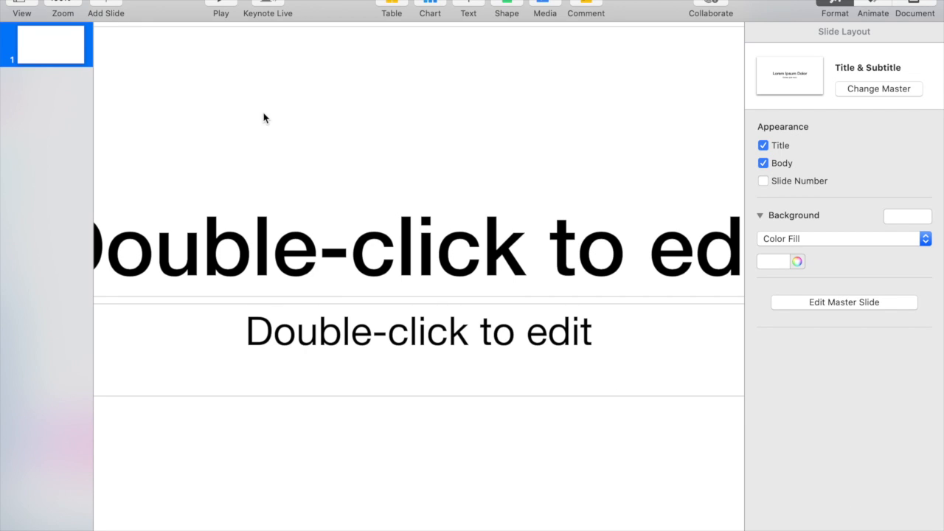
click(76, 3)
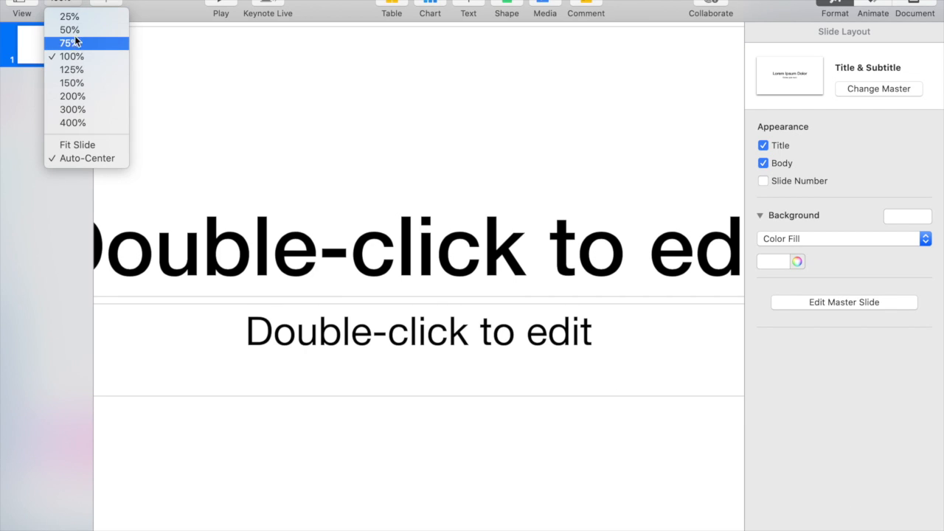
click(70, 31)
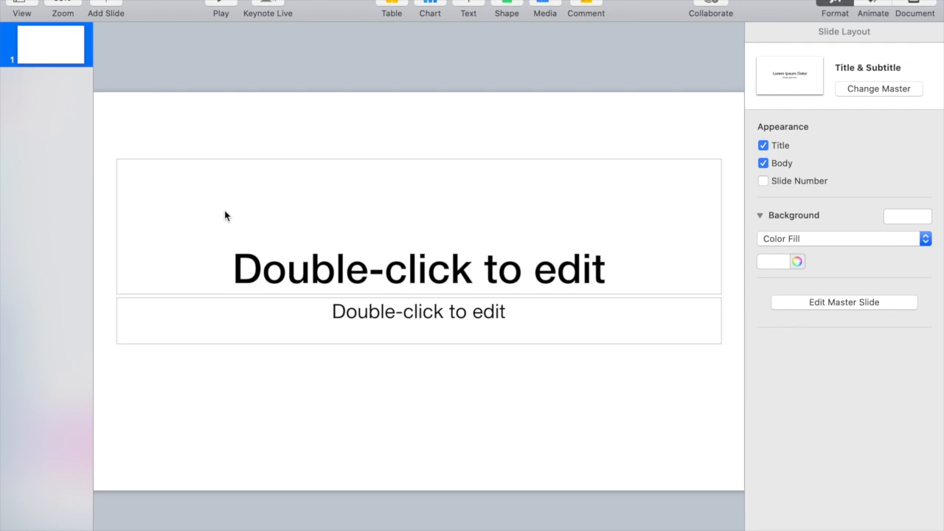
Delete the title and subtitle placeholders from the slide
click(217, 183)
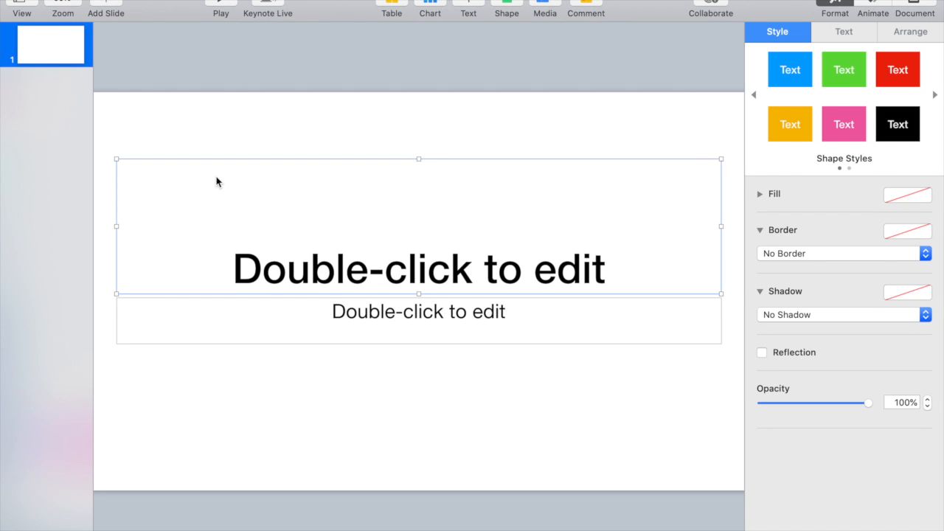
key(Delete)
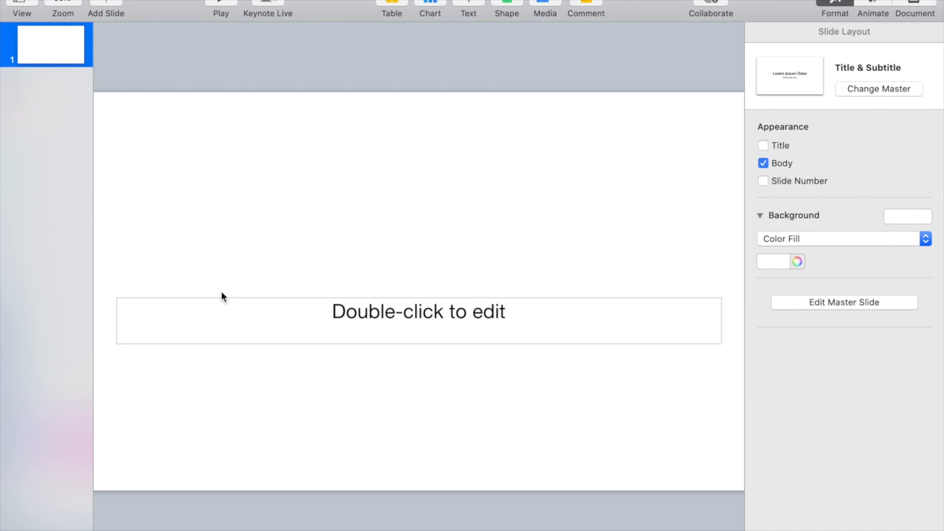
click(221, 315)
key(Delete)
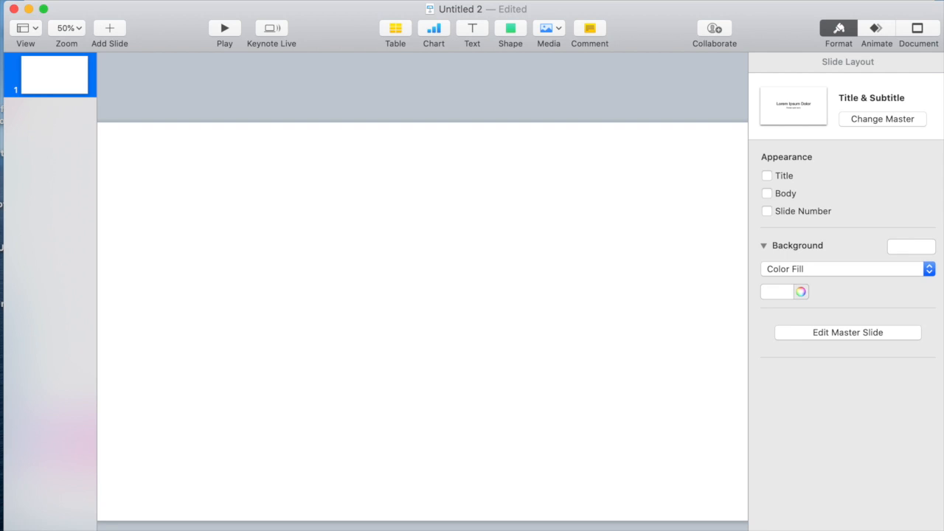
Insert the image pexels-photo-1561020.jpeg from the Desktop folder onto the slide
click(168, 1)
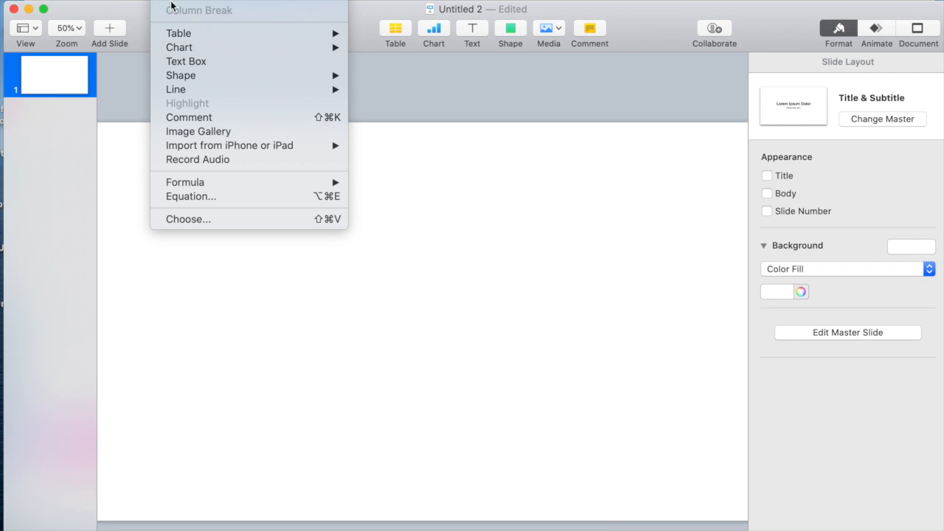
click(192, 219)
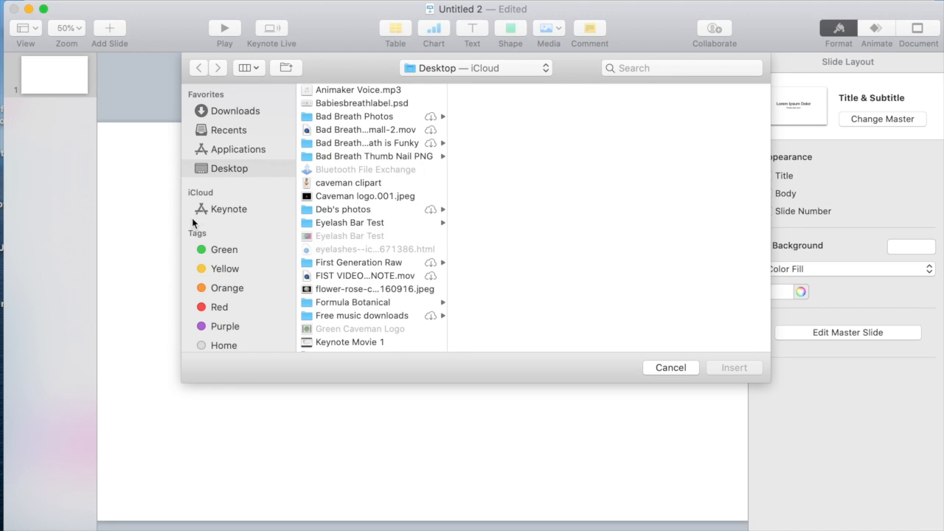
scroll(422, 258, down, 8)
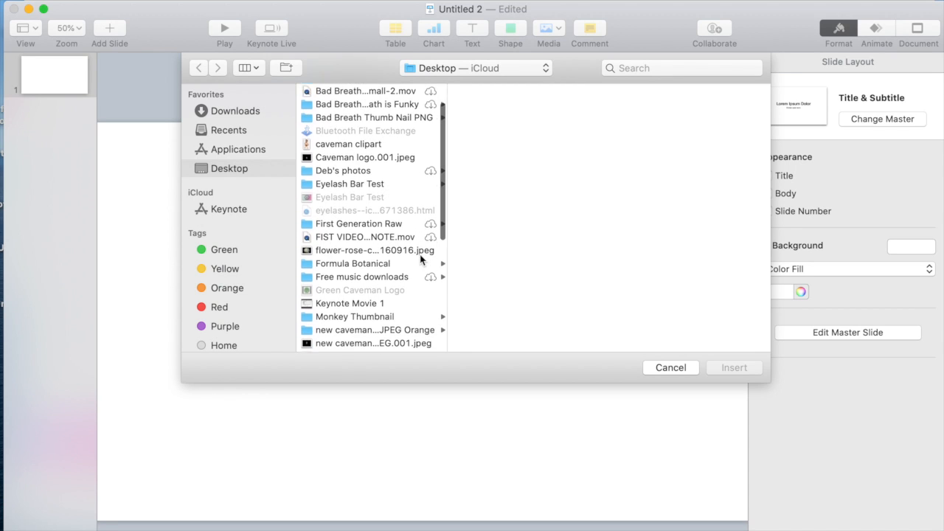
scroll(422, 258, down, 1)
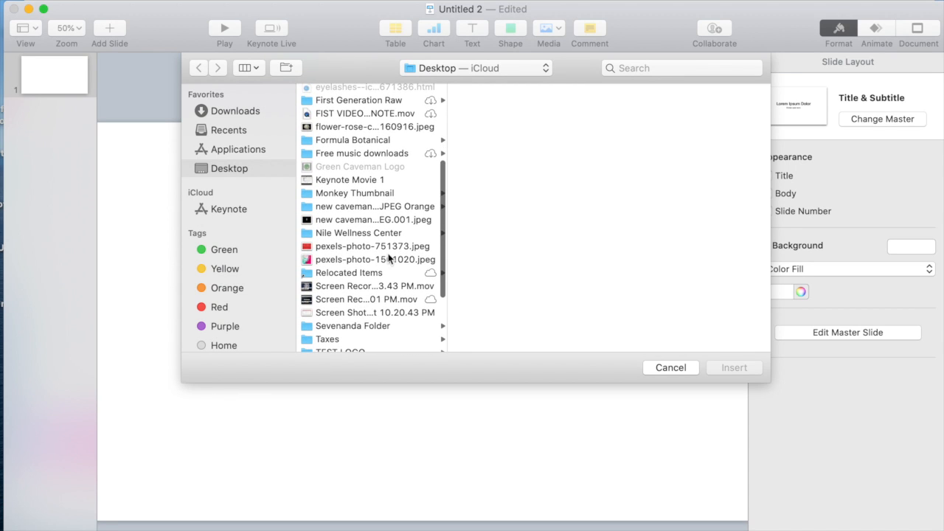
click(349, 260)
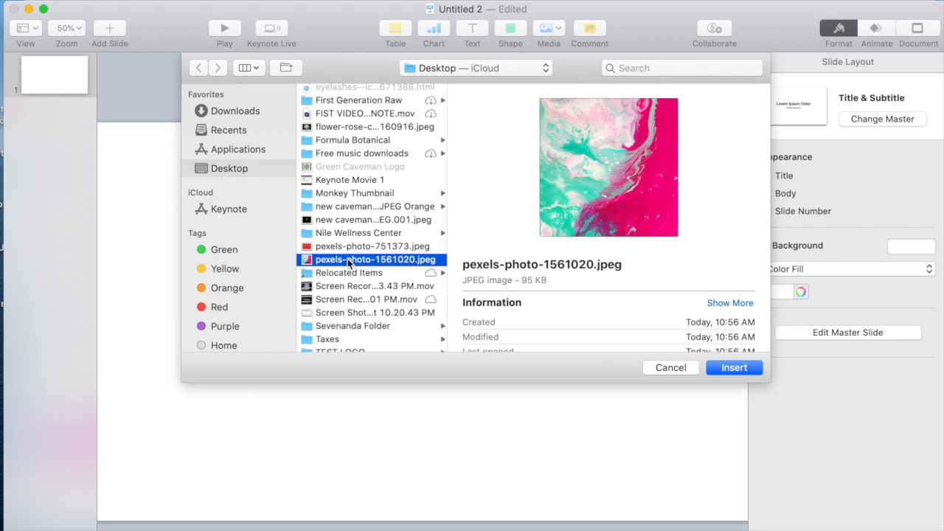
click(743, 372)
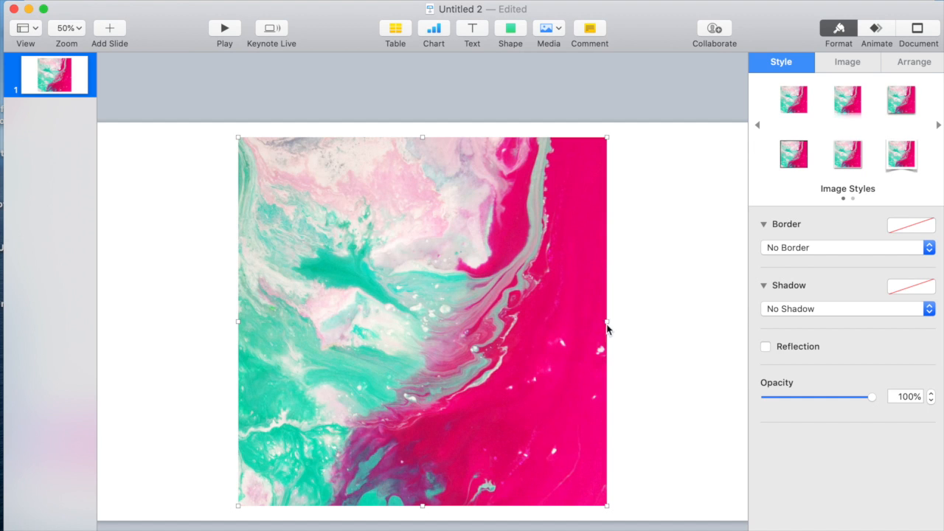
Enlarge and reposition the marbled pink and teal image until it covers the whole slide as a background
drag(605, 322, 764, 305)
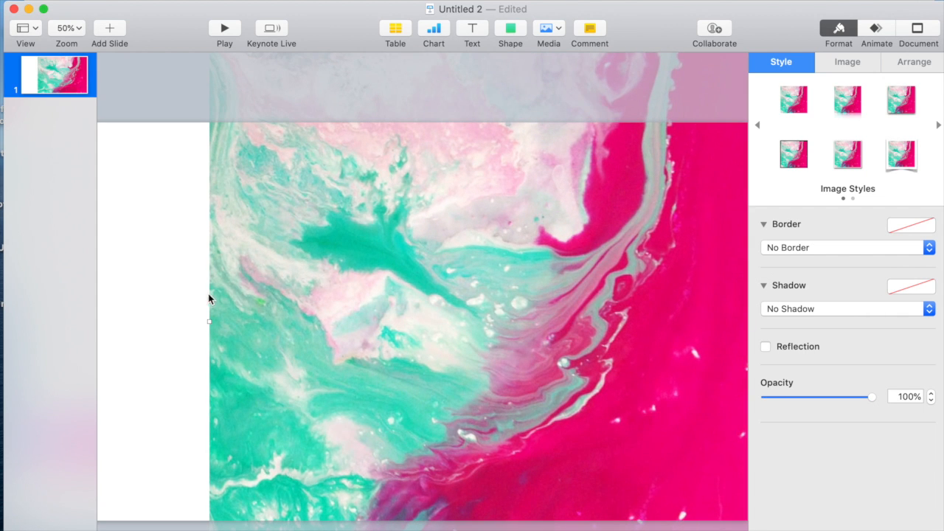
right_click(207, 322)
click(171, 287)
drag(210, 322, 70, 312)
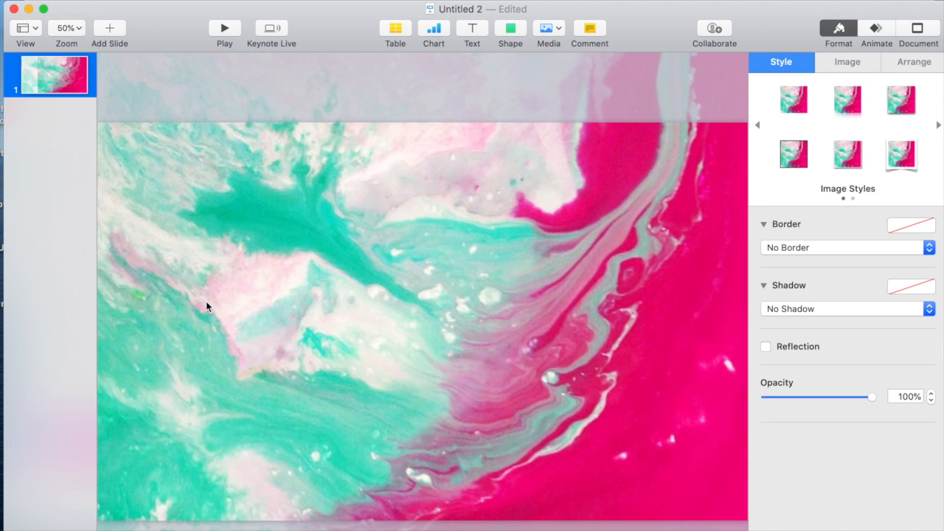
drag(343, 298, 227, 280)
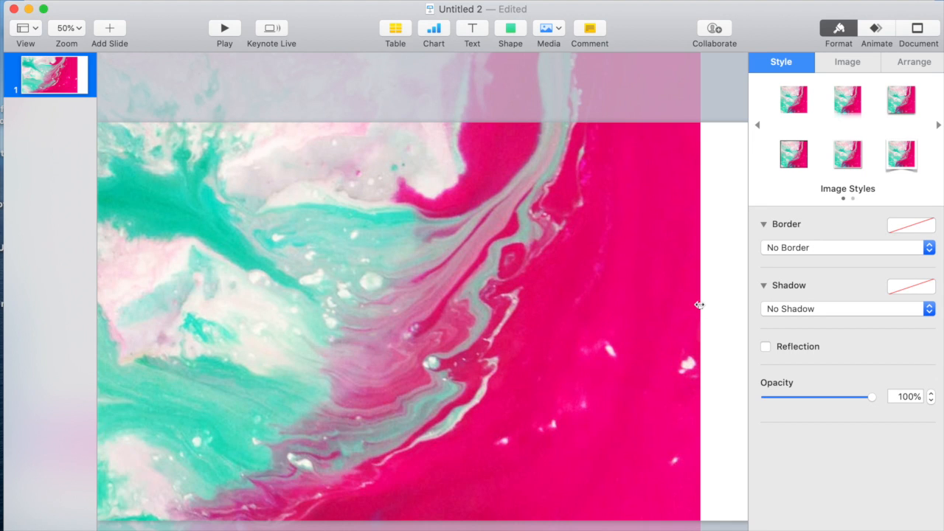
drag(700, 307, 767, 313)
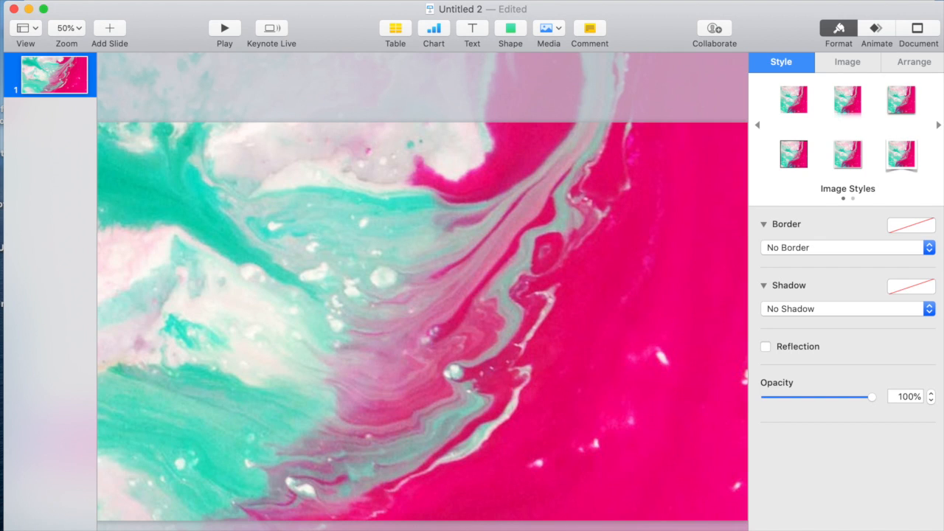
click(166, 1)
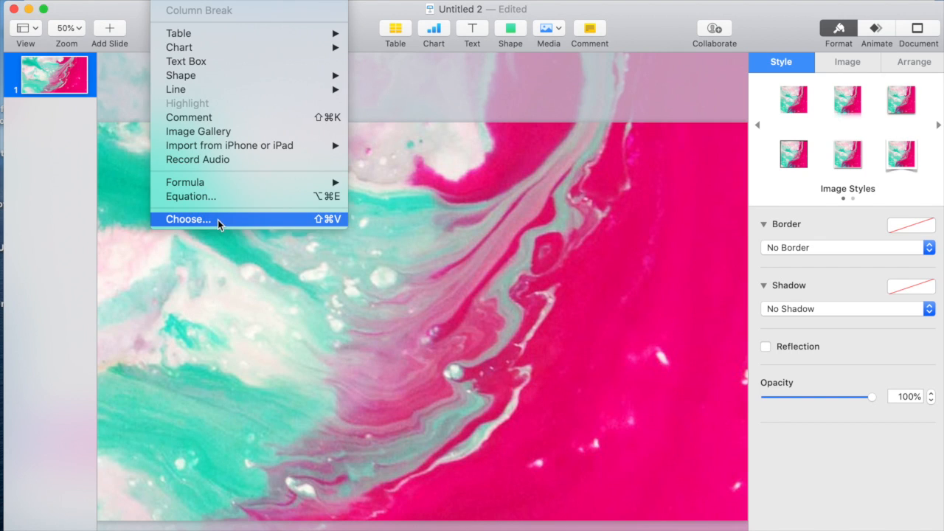
click(188, 219)
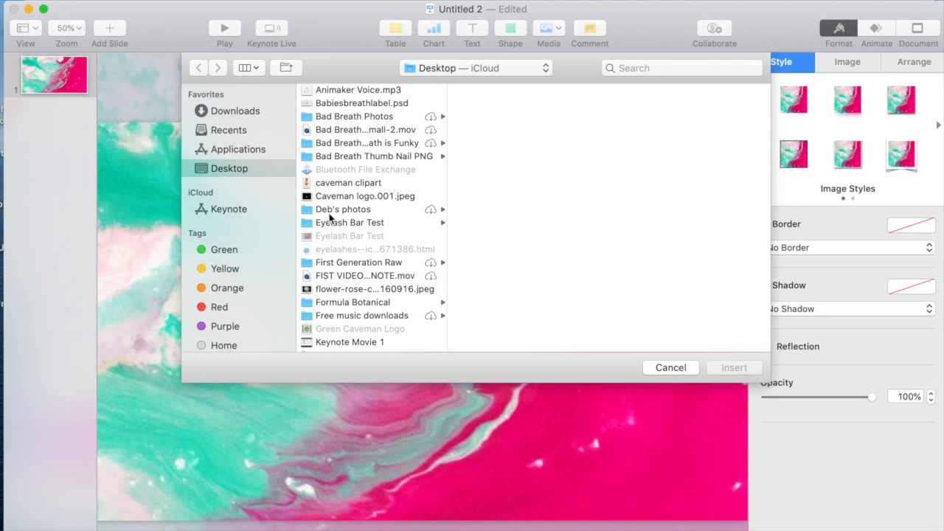
scroll(371, 282, down, 5)
scroll(372, 286, down, 10)
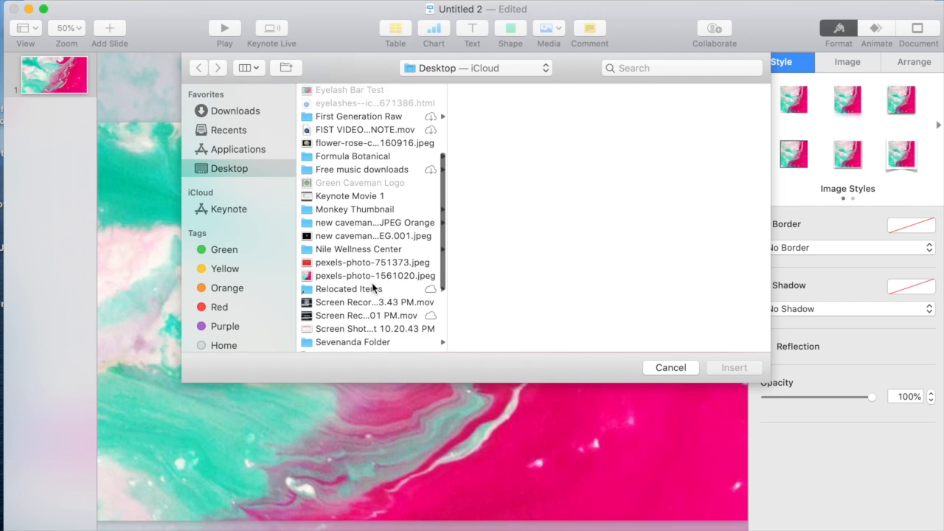
scroll(372, 287, down, 5)
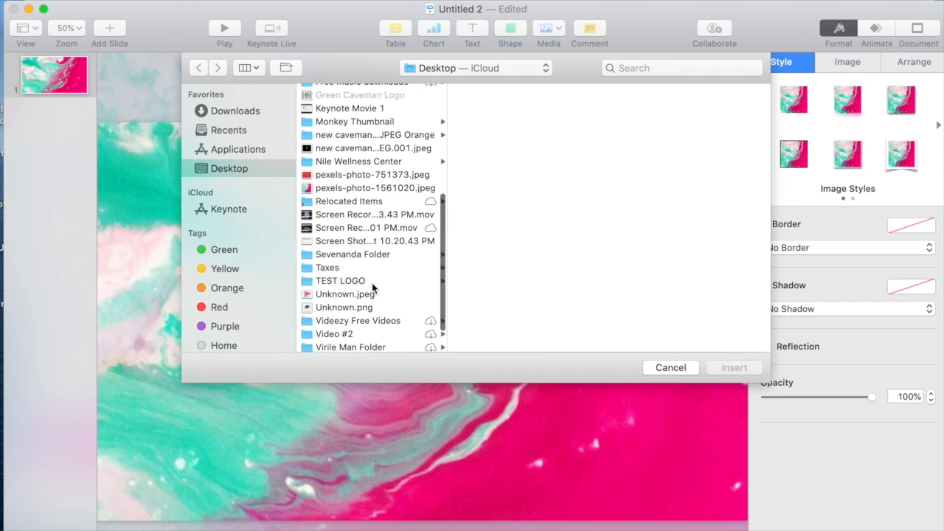
scroll(371, 282, up, 10)
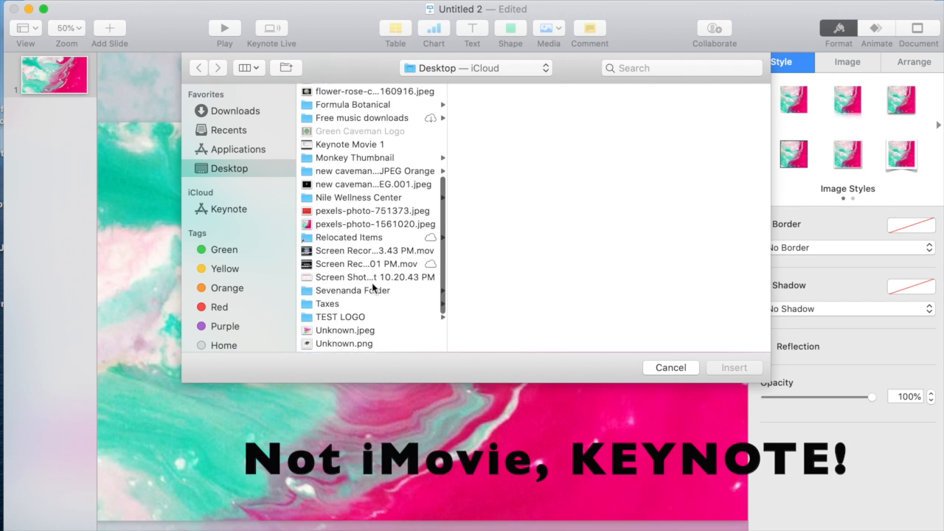
scroll(372, 283, up, 3)
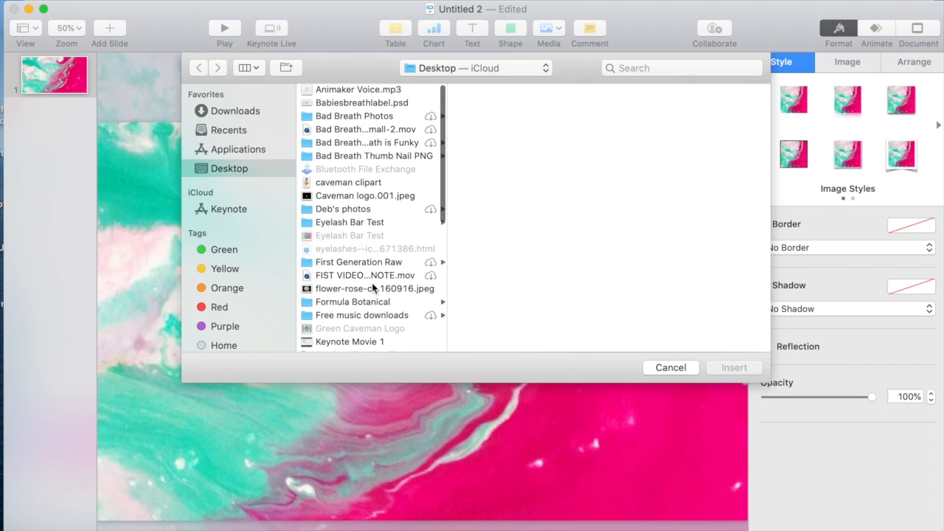
scroll(372, 283, down, 1)
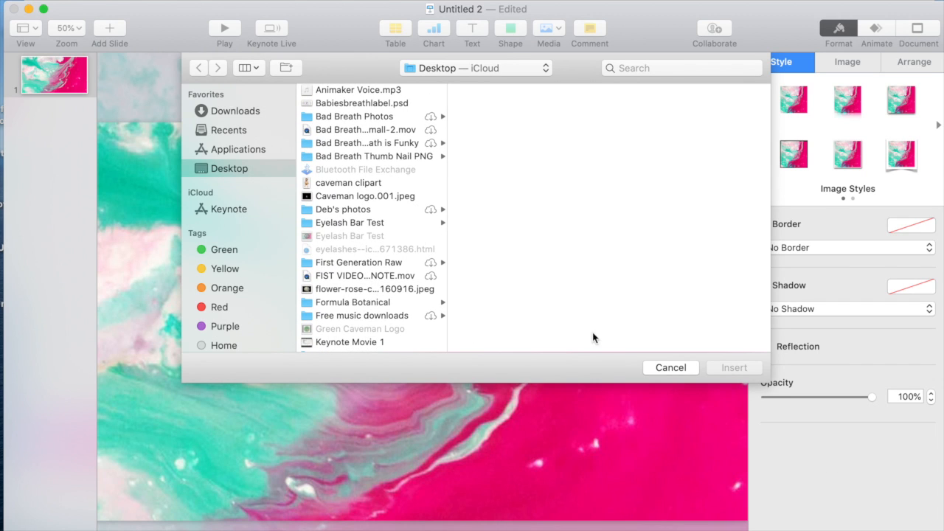
click(669, 368)
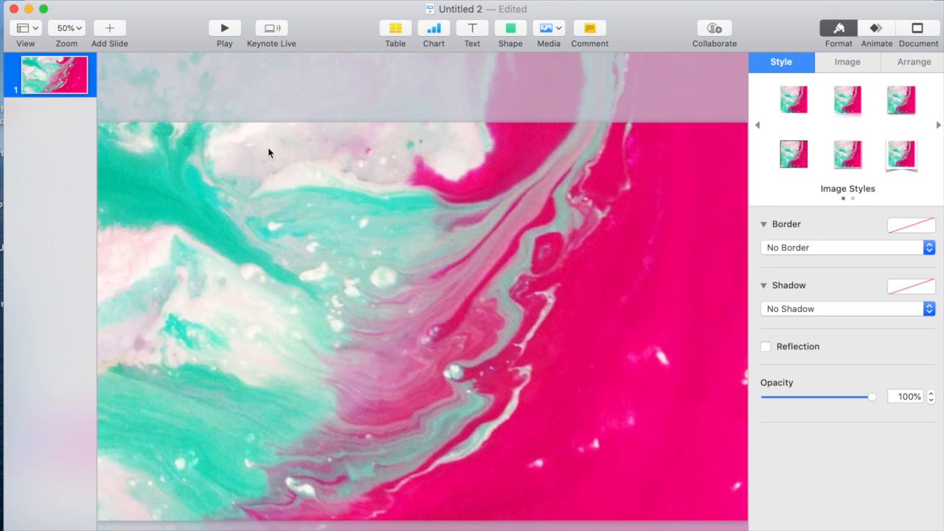
Add the eyelash image Unknown.png from the desktop to the middle of the slide, moving the window aside and back
drag(156, 21, 198, 17)
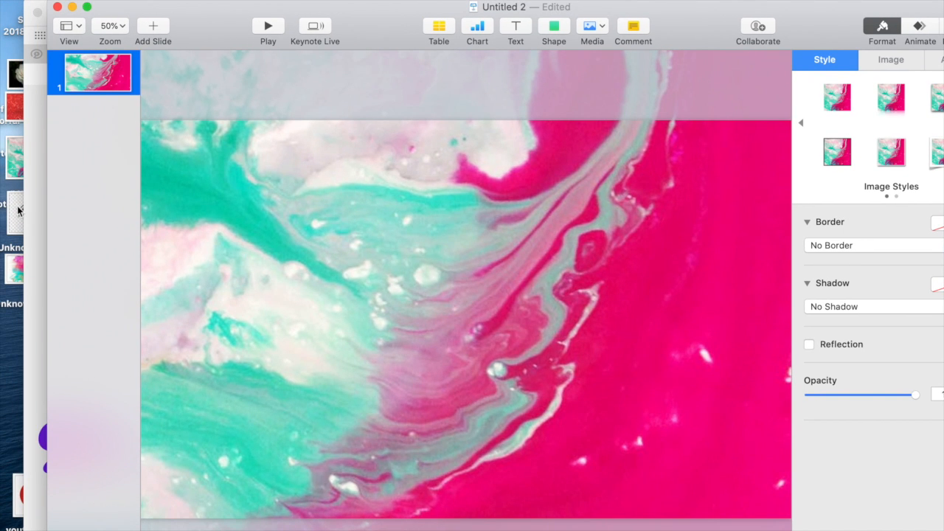
drag(15, 214, 450, 289)
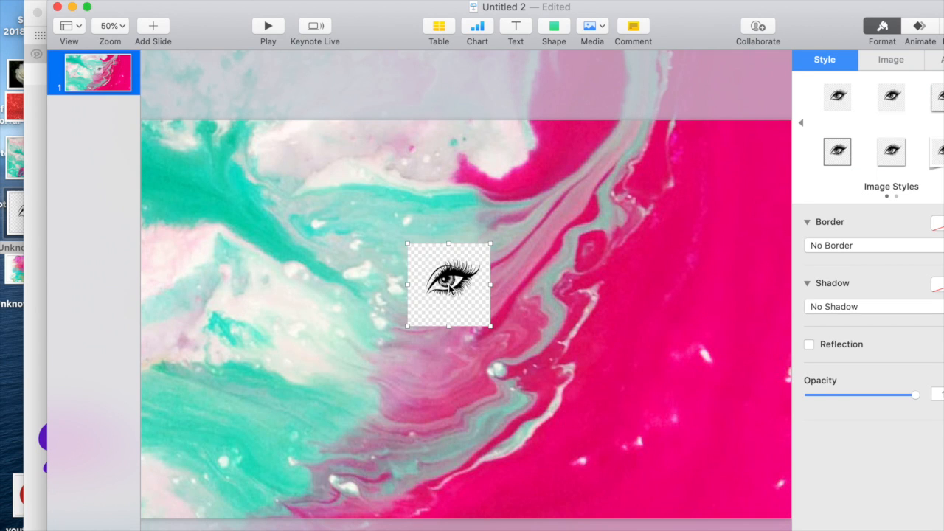
right_click(398, 22)
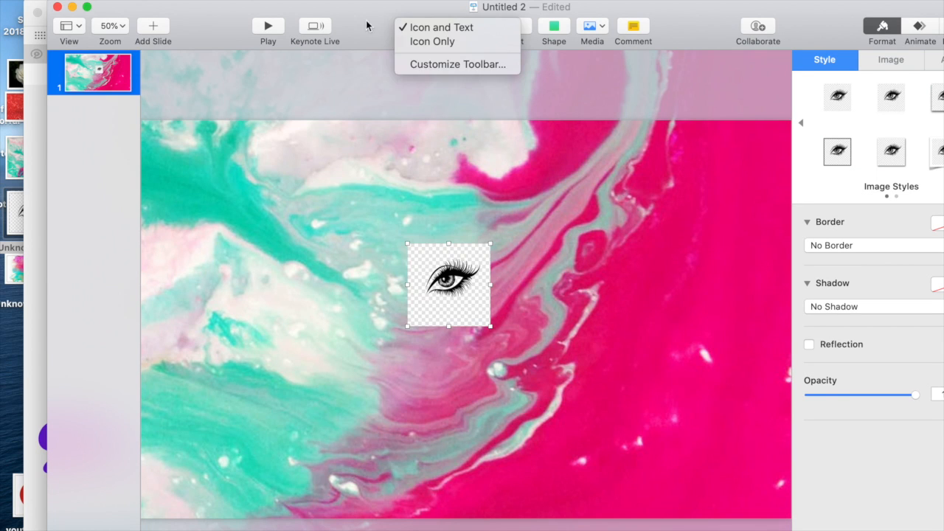
click(349, 22)
drag(373, 20, 326, 22)
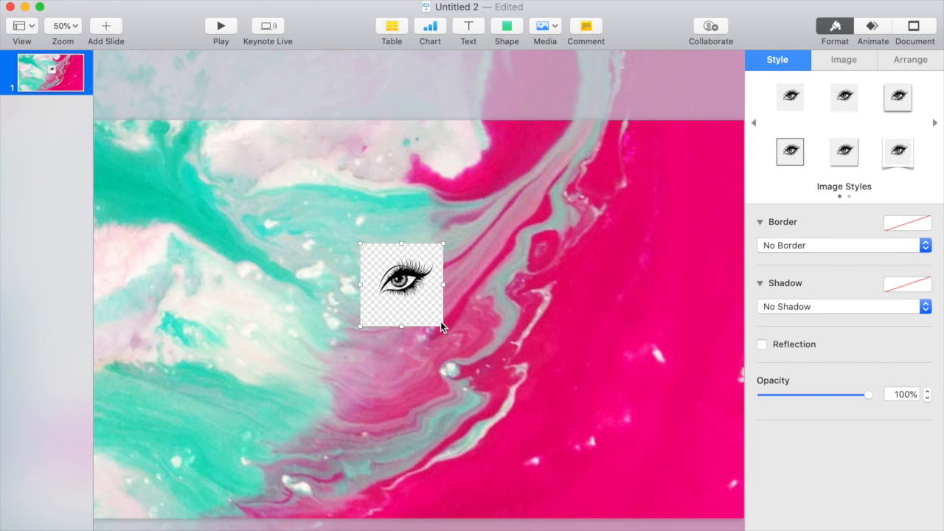
Enlarge the eye image to a bit over twice its size and place it slightly above and left of the slide's centre
drag(441, 323, 586, 403)
right_click(497, 351)
click(464, 331)
drag(448, 329, 364, 271)
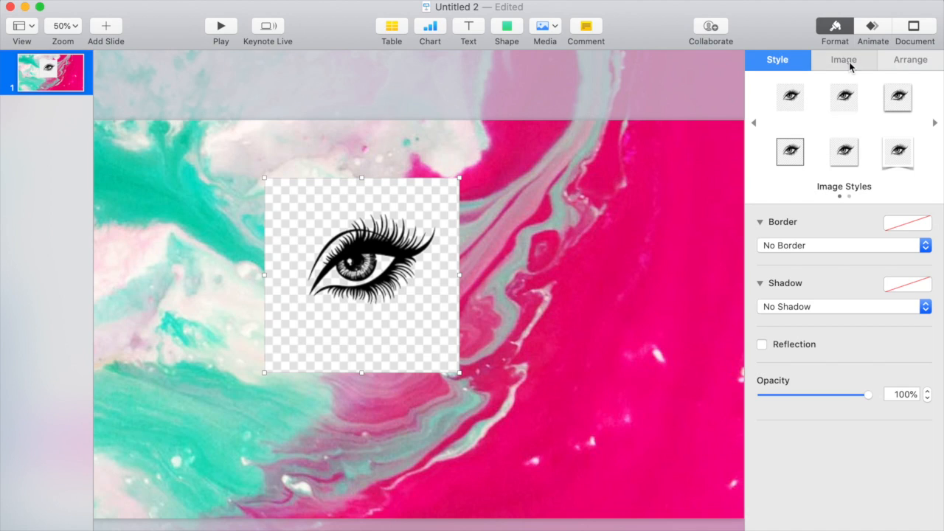
Remove the checkered background around the eye with Instant Alpha and deselect the image
click(849, 62)
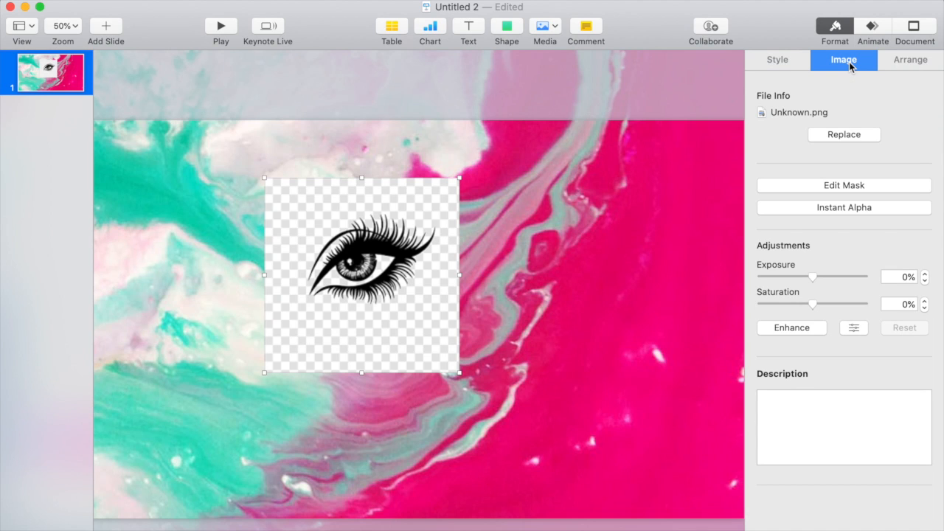
click(843, 208)
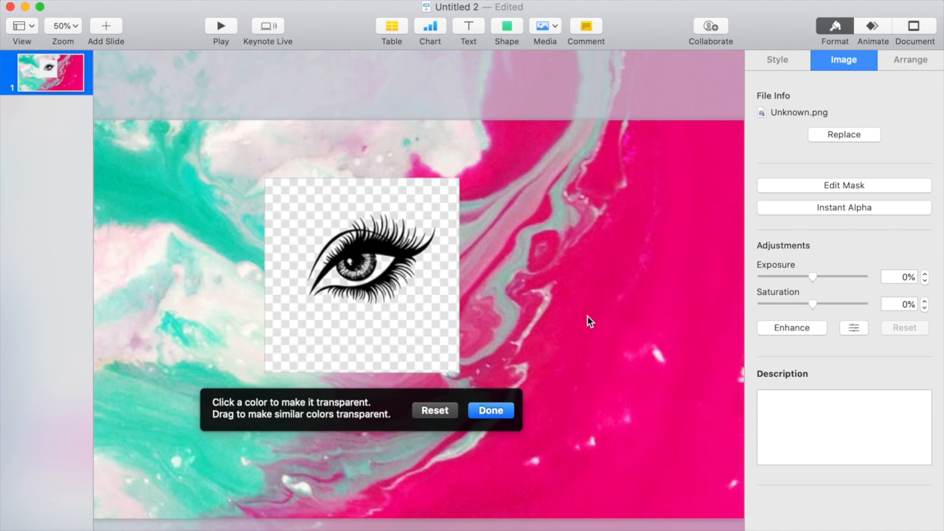
drag(418, 332, 393, 329)
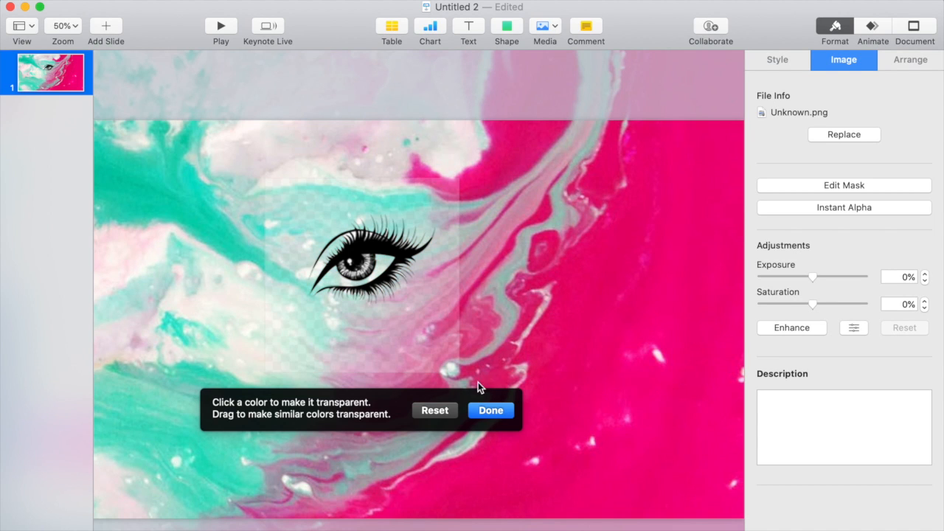
click(493, 410)
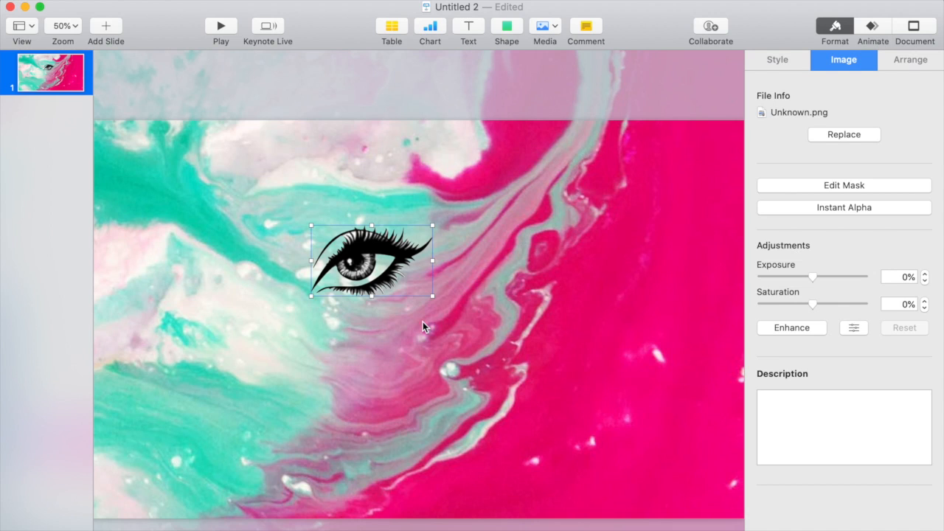
click(456, 311)
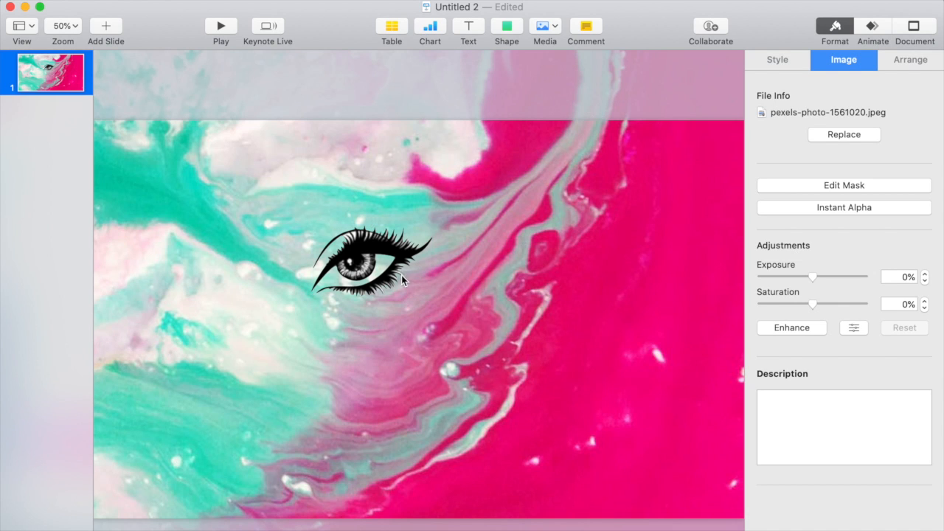
Enlarge the eye image to about 710 pt wide near the slide's centre and give it a 5 pt black line border
drag(395, 261, 344, 171)
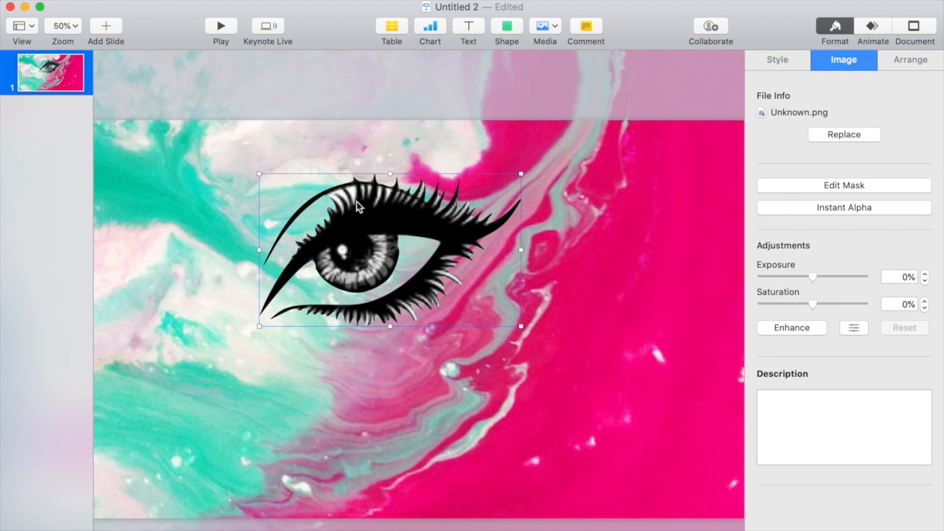
drag(359, 209, 374, 251)
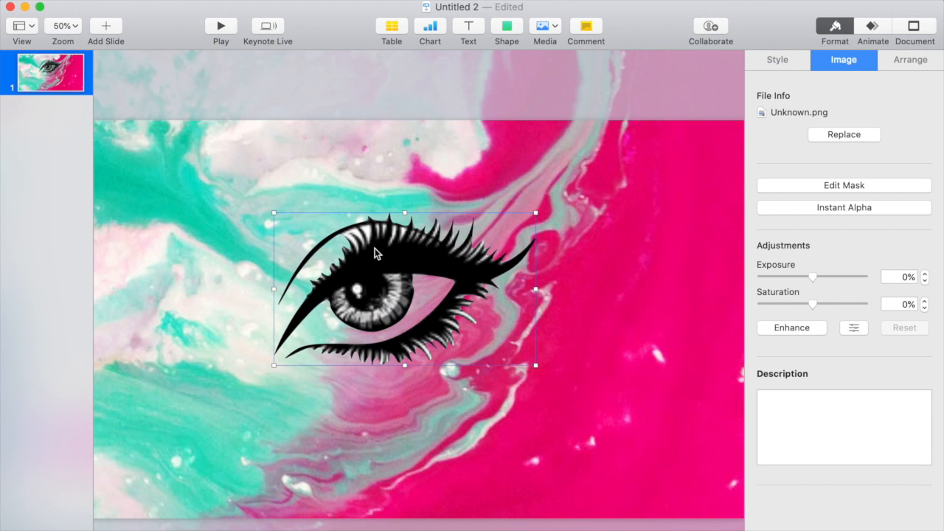
click(786, 62)
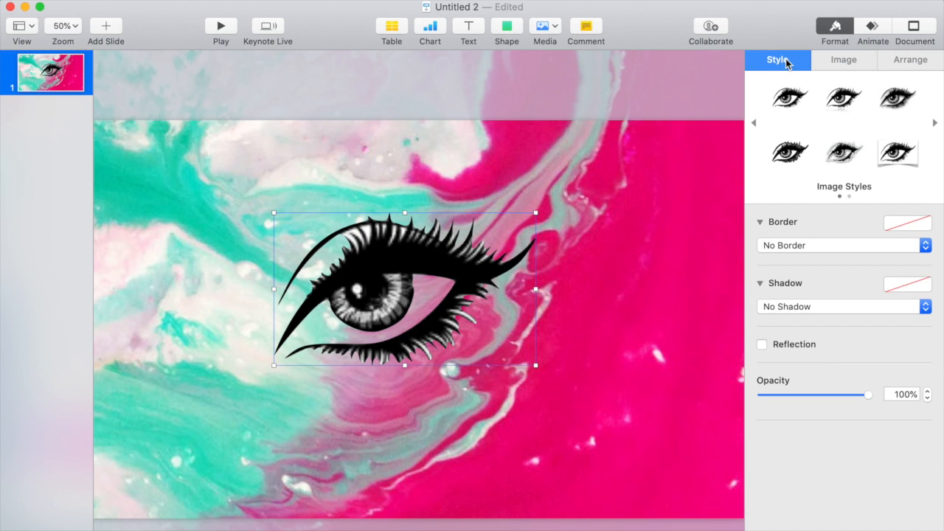
click(925, 249)
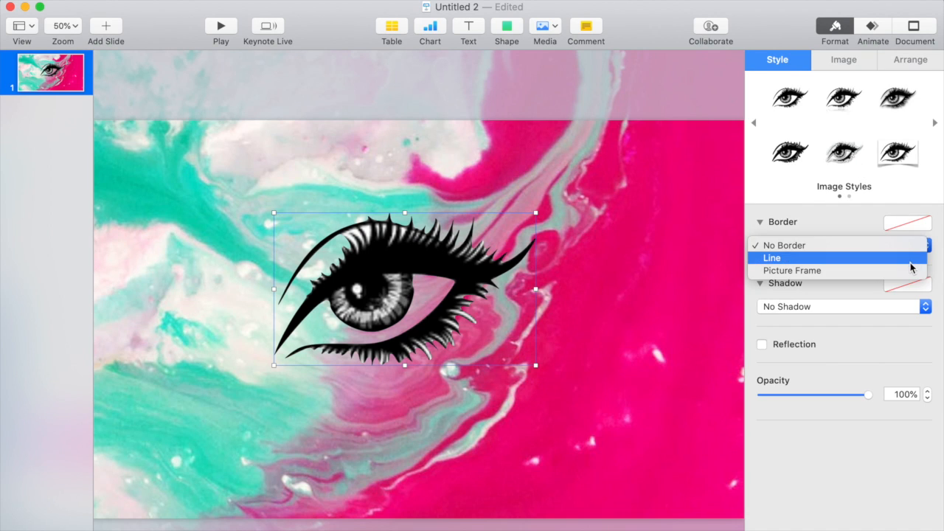
click(911, 262)
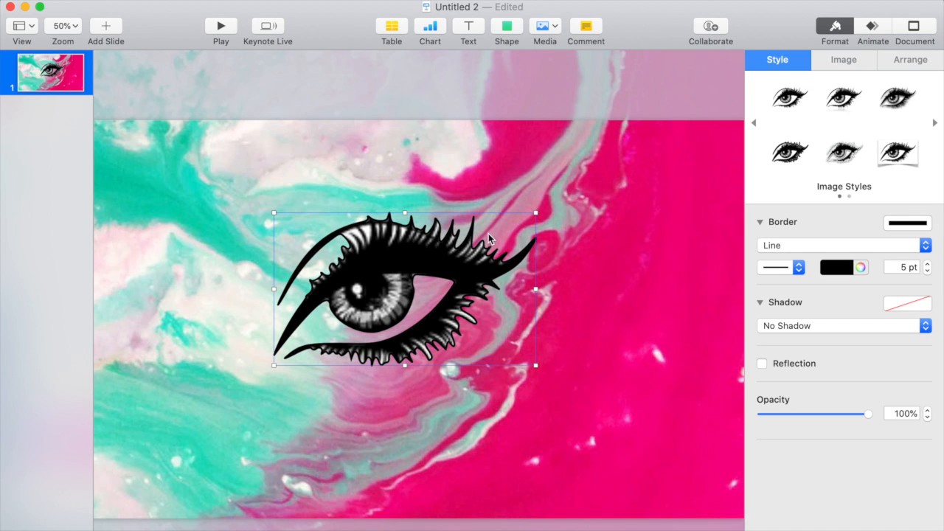
Rotate the eye image to about 346.6° and move it slightly right and down to about X 696 pt, Y 222 pt
click(914, 62)
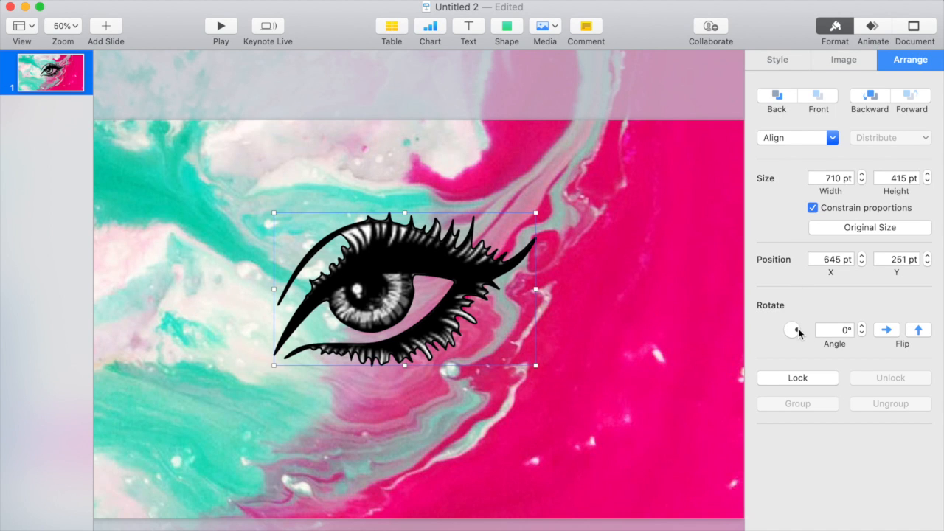
drag(798, 333, 798, 337)
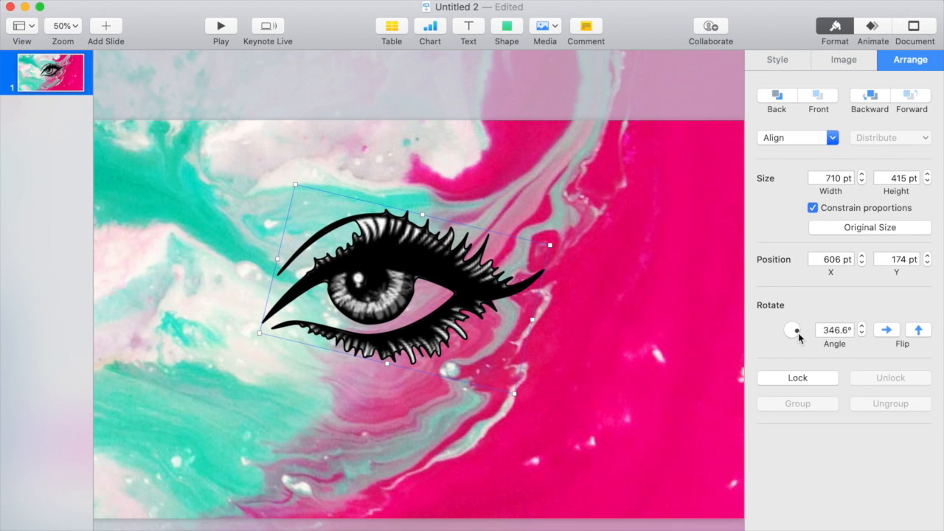
click(623, 356)
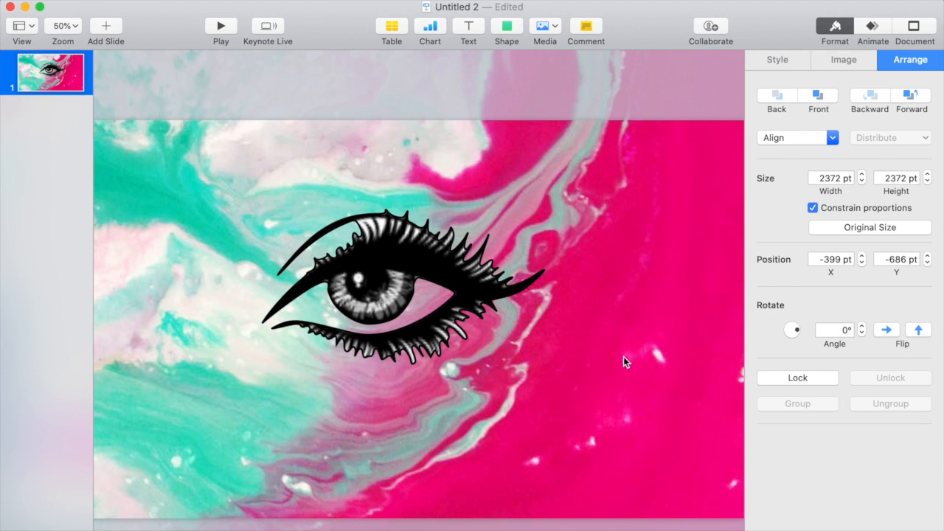
mouse_move(411, 279)
mouse_down()
mouse_move(398, 261)
mouse_move(422, 265)
mouse_move(446, 286)
mouse_move(427, 278)
mouse_up()
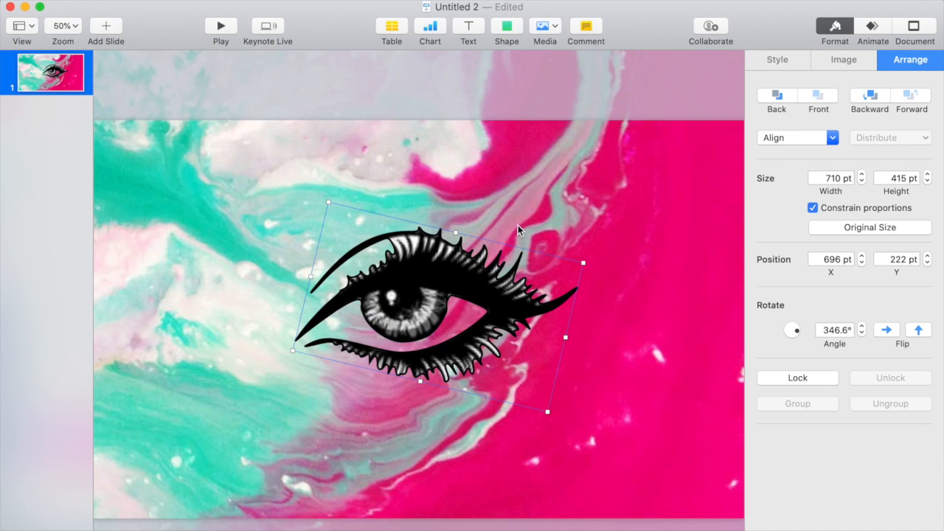
click(607, 213)
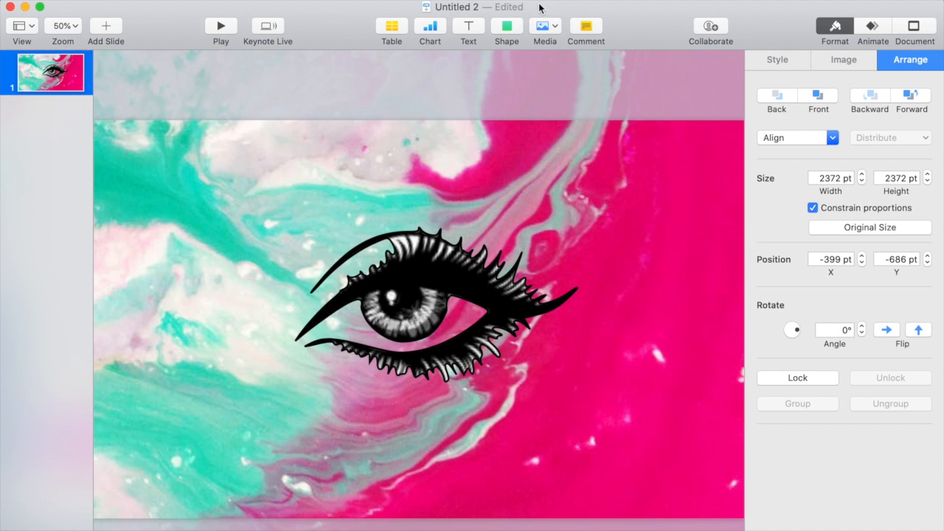
Insert the hollow sun shape with pointed rays from the Nature category of the shape library
click(507, 30)
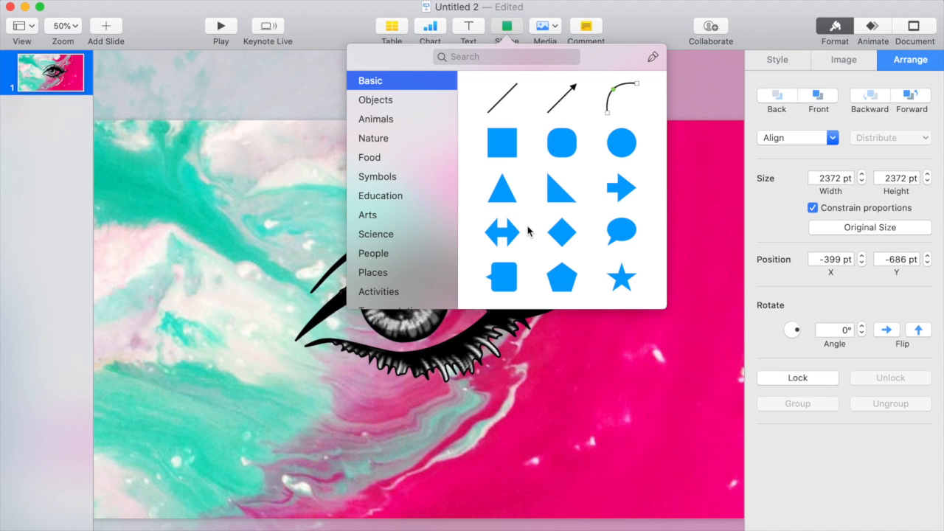
scroll(526, 229, down, 20)
scroll(527, 231, down, 20)
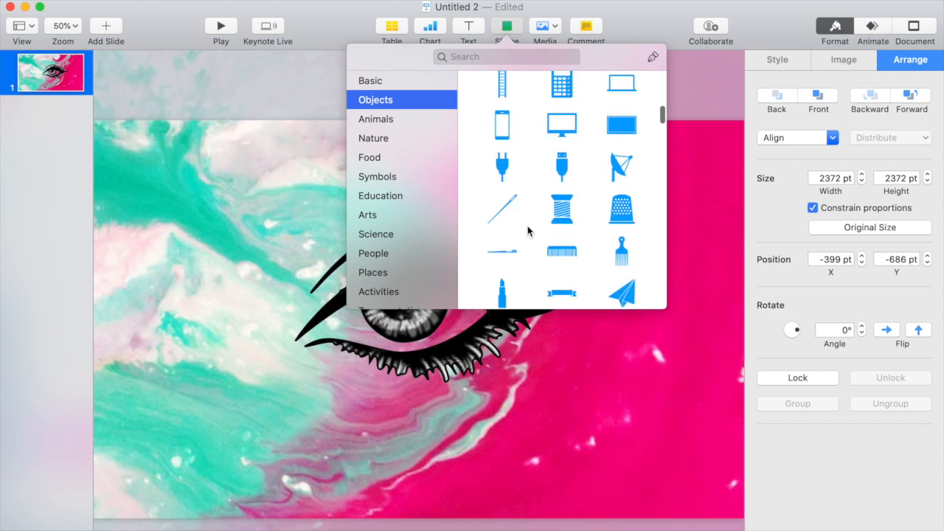
scroll(527, 231, down, 20)
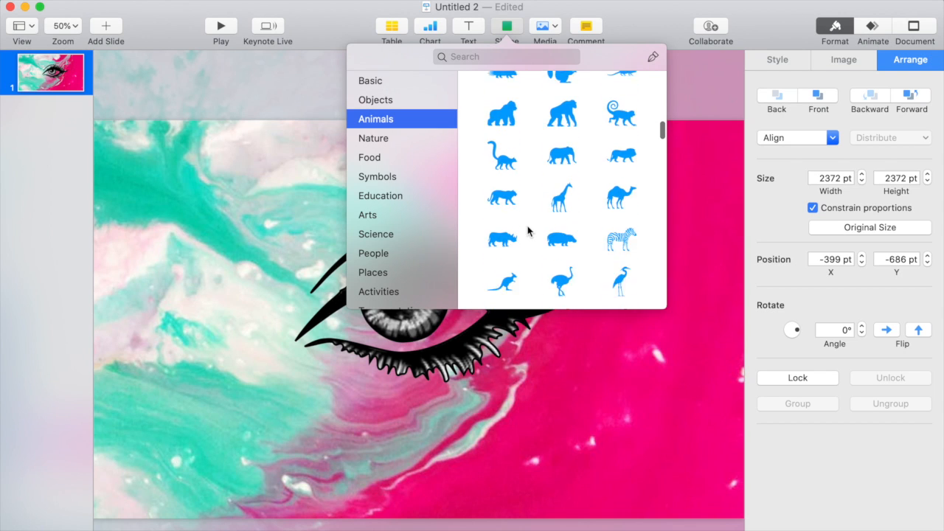
scroll(527, 231, down, 5)
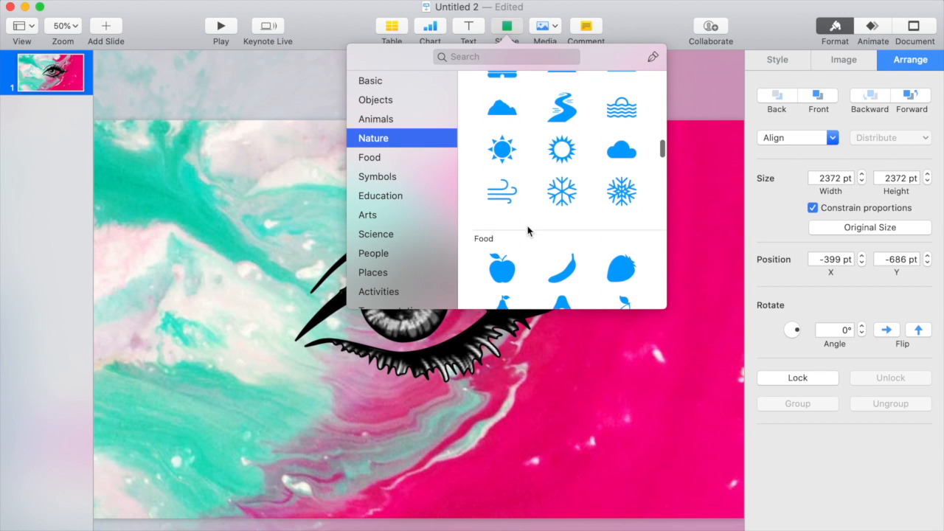
click(561, 151)
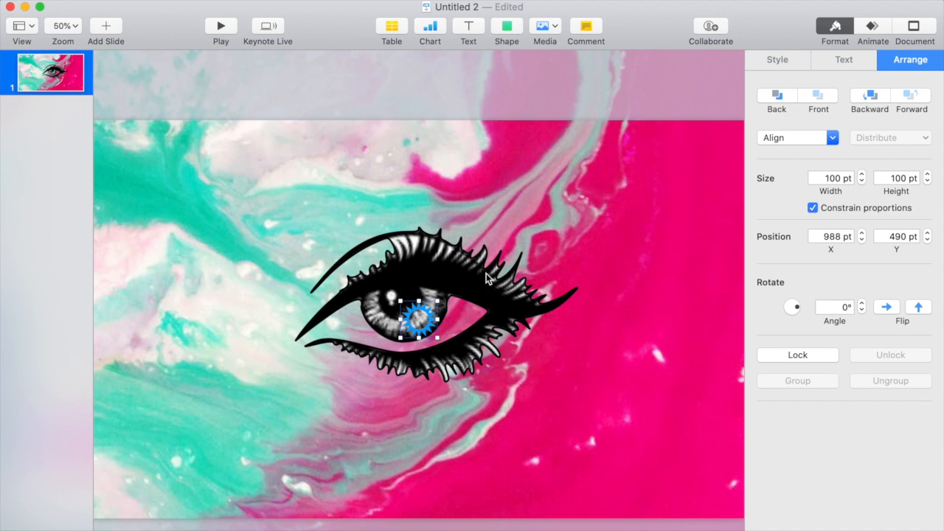
Enlarge the sun shape to about 1481 pt across and position it so its open ring frames the eye
drag(418, 298, 308, 118)
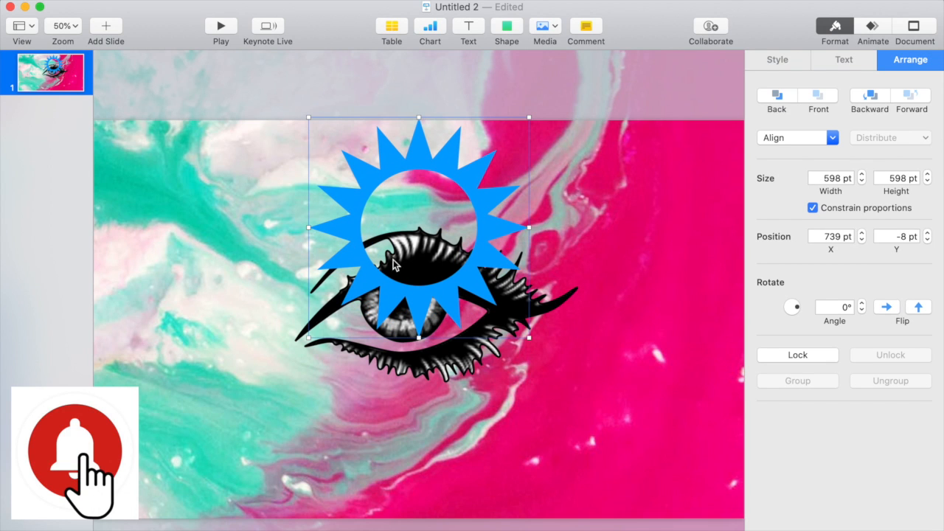
drag(418, 338, 426, 530)
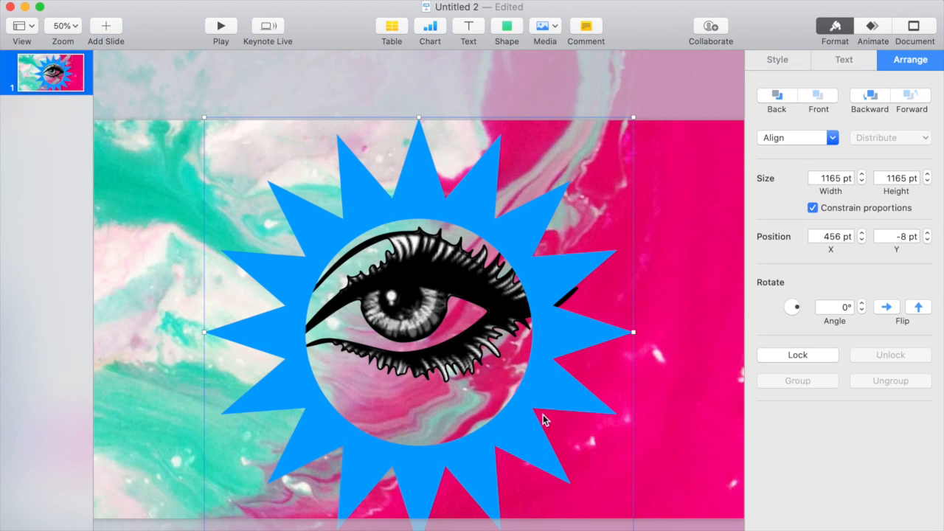
drag(632, 332, 691, 328)
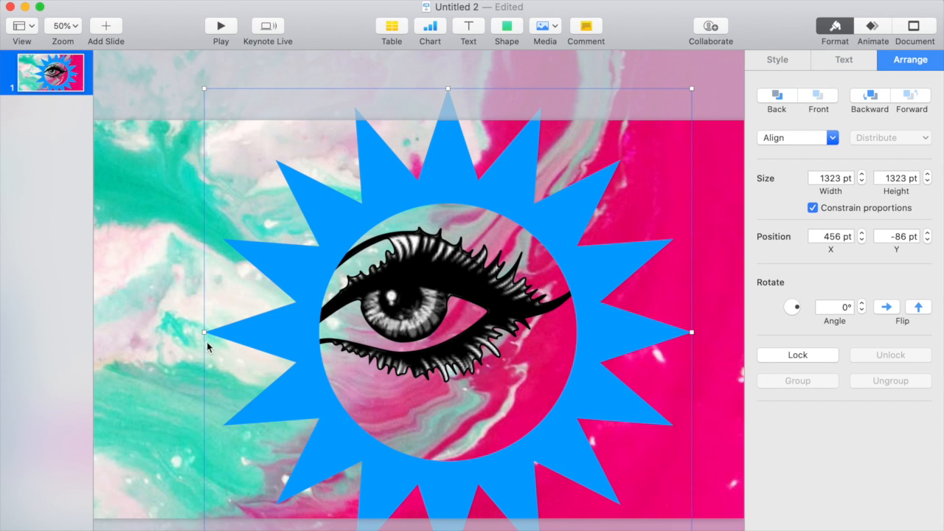
drag(204, 332, 146, 332)
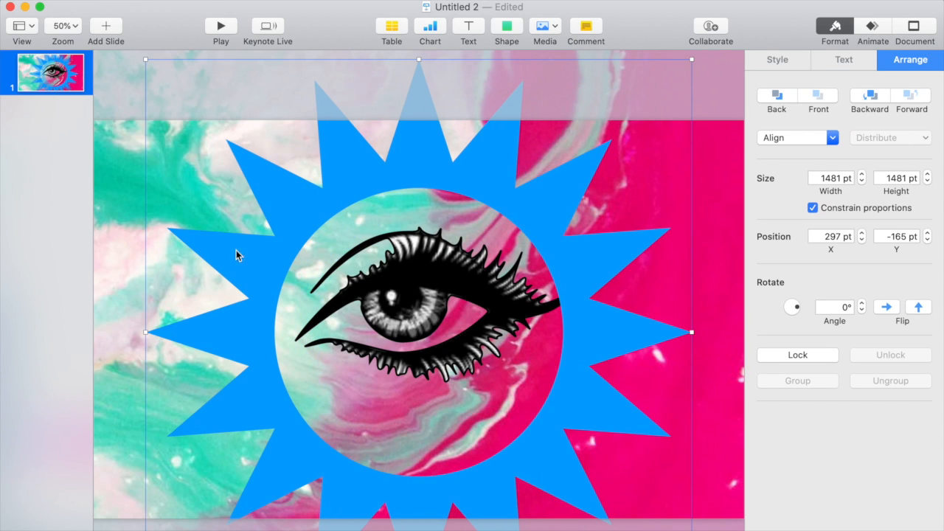
drag(426, 164, 443, 146)
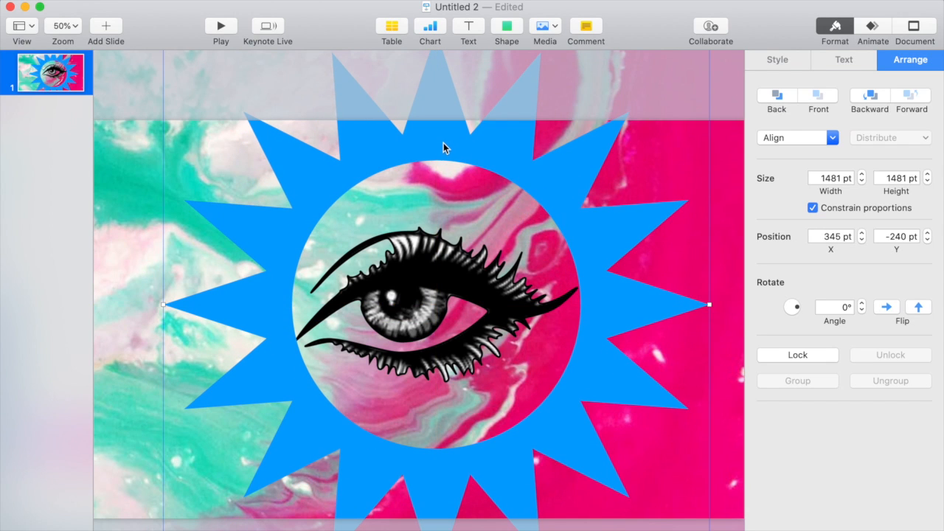
click(414, 270)
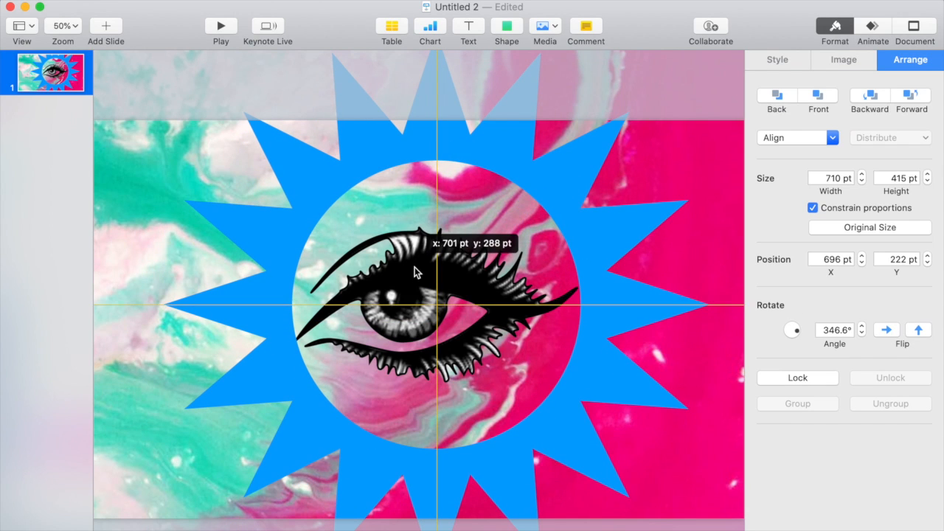
click(422, 282)
mouse_move(421, 282)
mouse_down()
mouse_move(421, 271)
mouse_move(421, 280)
mouse_up()
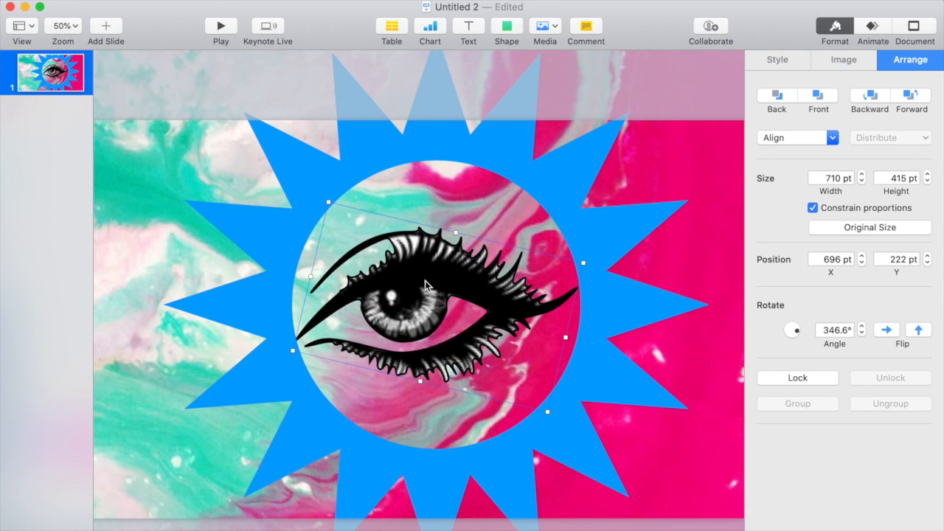
Change the sun shape's fill colour to black
click(642, 301)
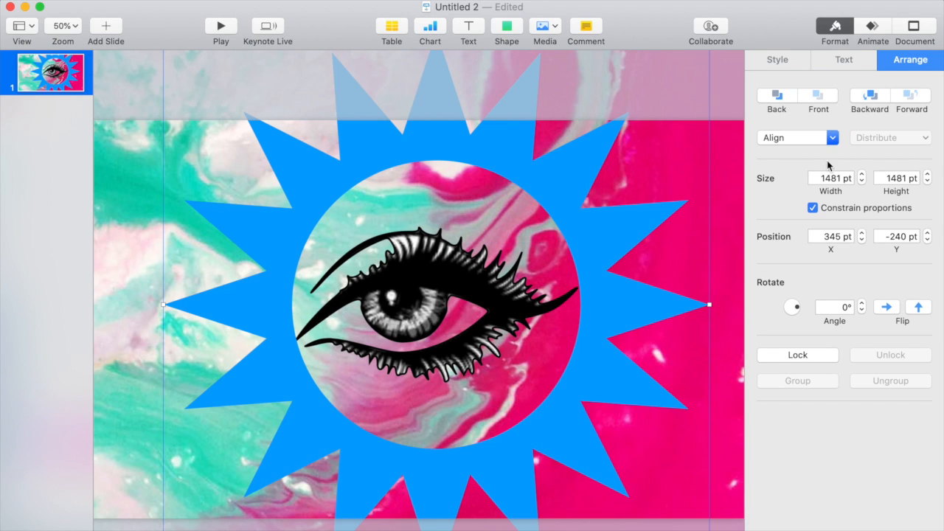
click(783, 65)
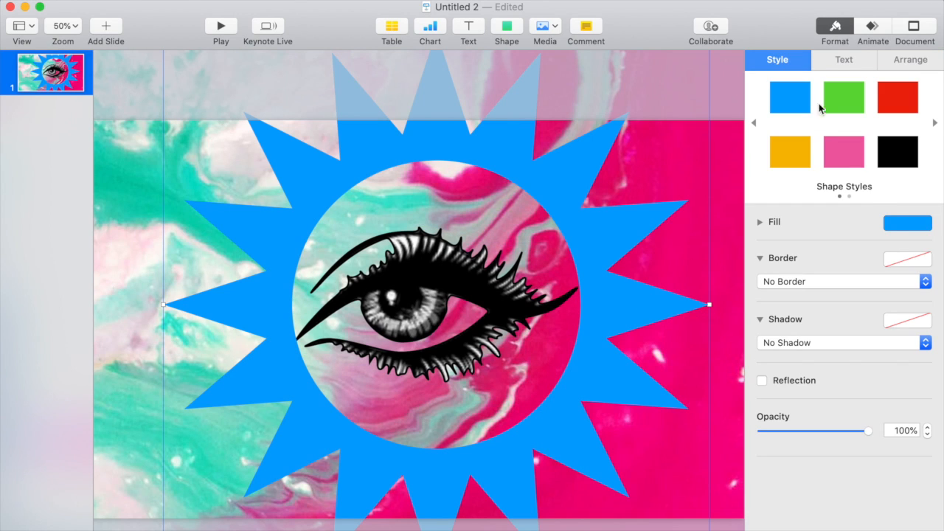
click(895, 221)
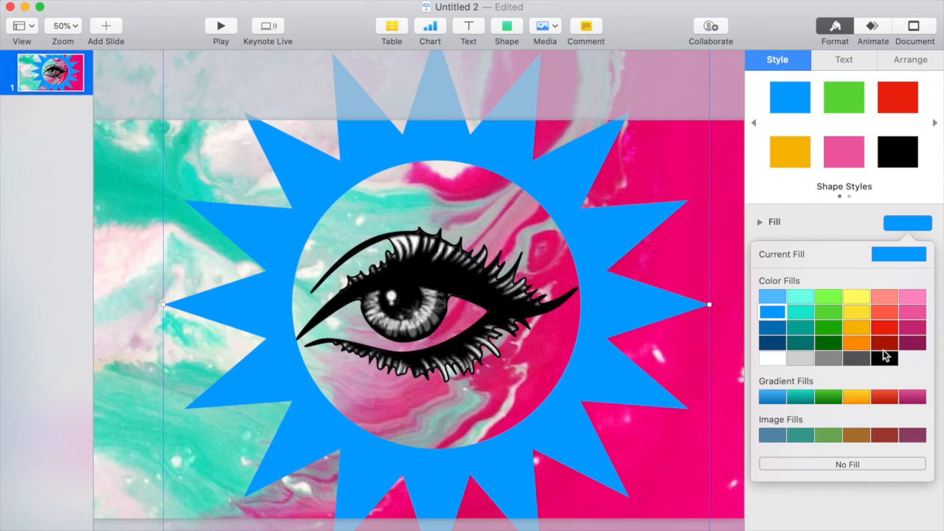
click(884, 359)
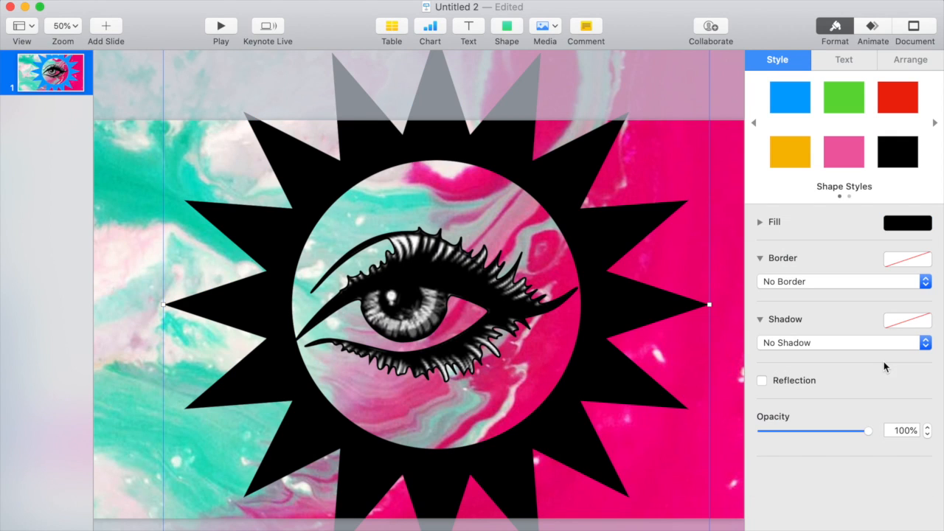
Add a text box above the eye inside the ring and replace its placeholder with the business owner's first name in capital possessive form
click(467, 27)
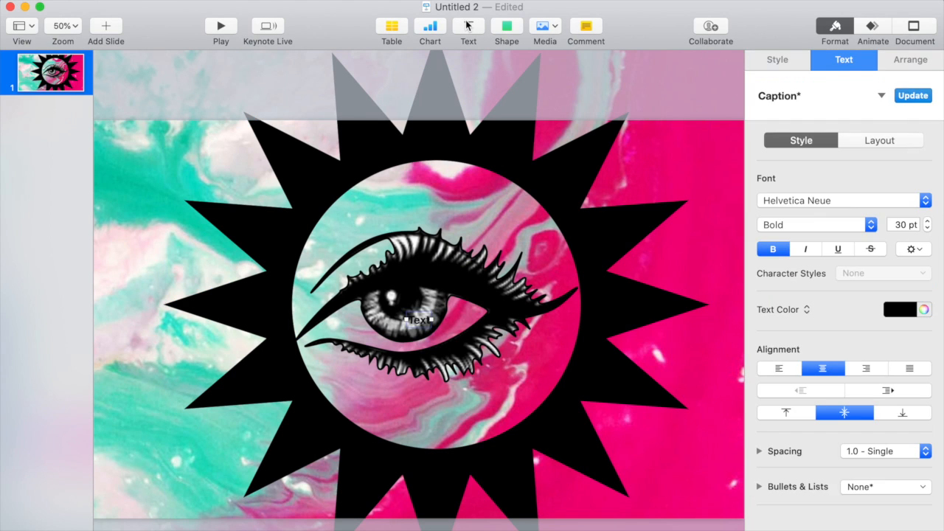
drag(423, 326, 432, 200)
double_click(440, 198)
click(439, 197)
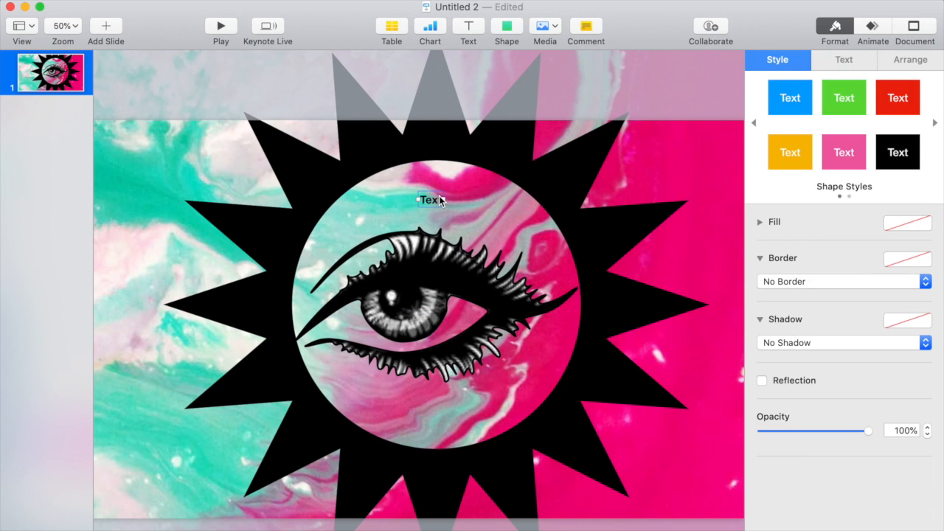
double_click(439, 201)
double_click(439, 200)
click(438, 200)
click(439, 199)
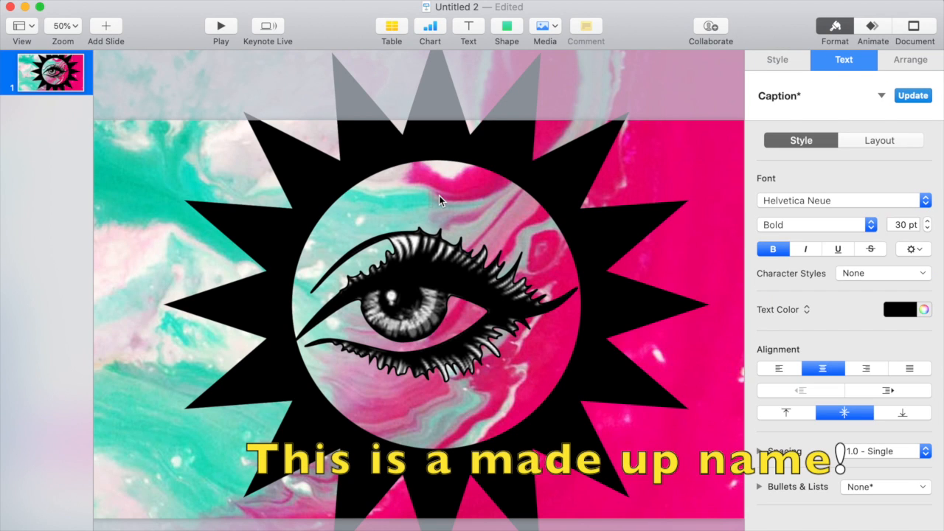
text(LO)
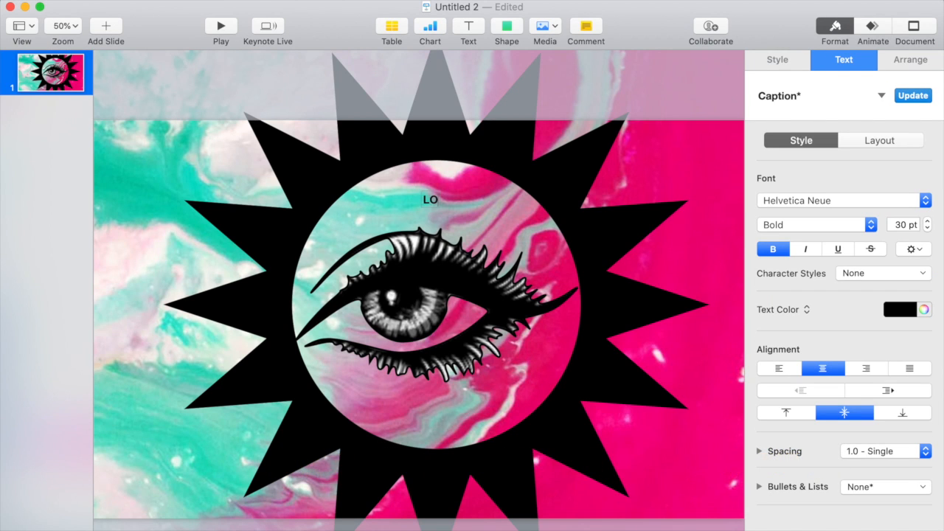
text(RI'S)
click(485, 217)
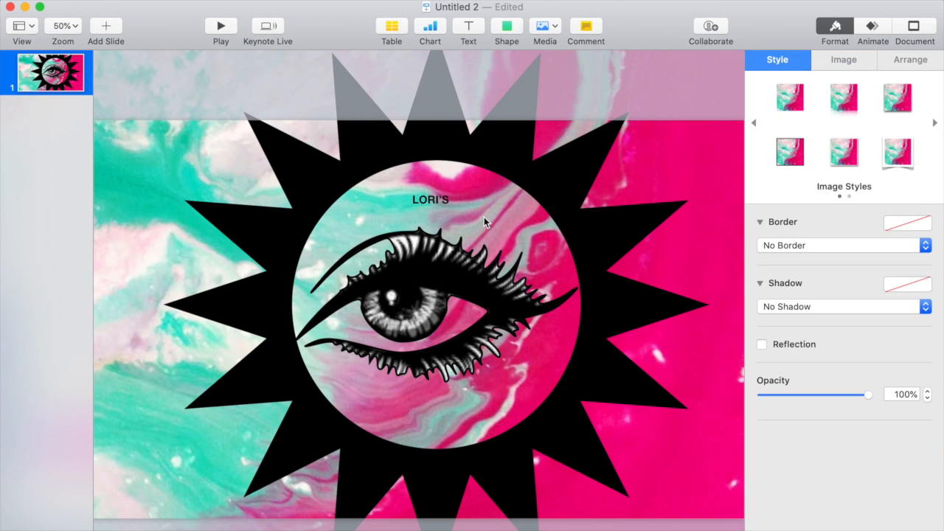
Copy the name text box, place the copy below the eye inside the ring, and change its wording to EYELASH BAR
click(422, 200)
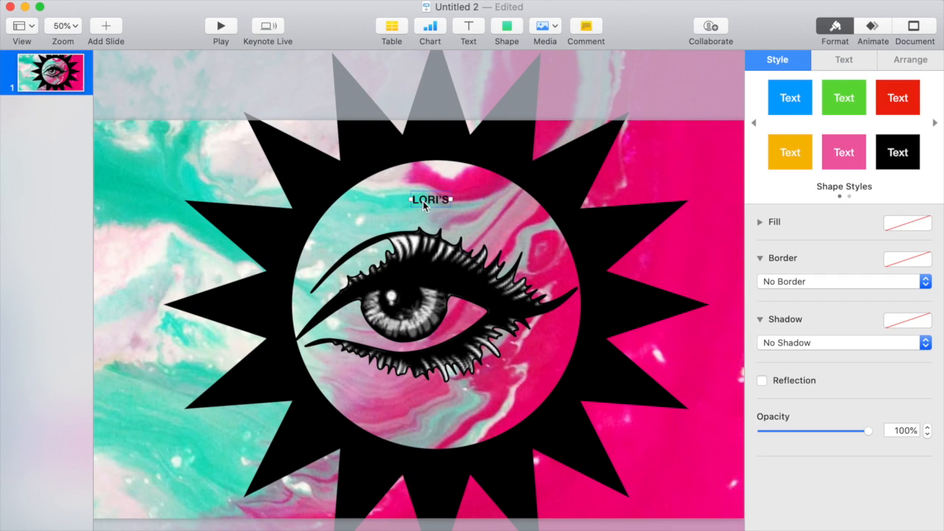
right_click(422, 200)
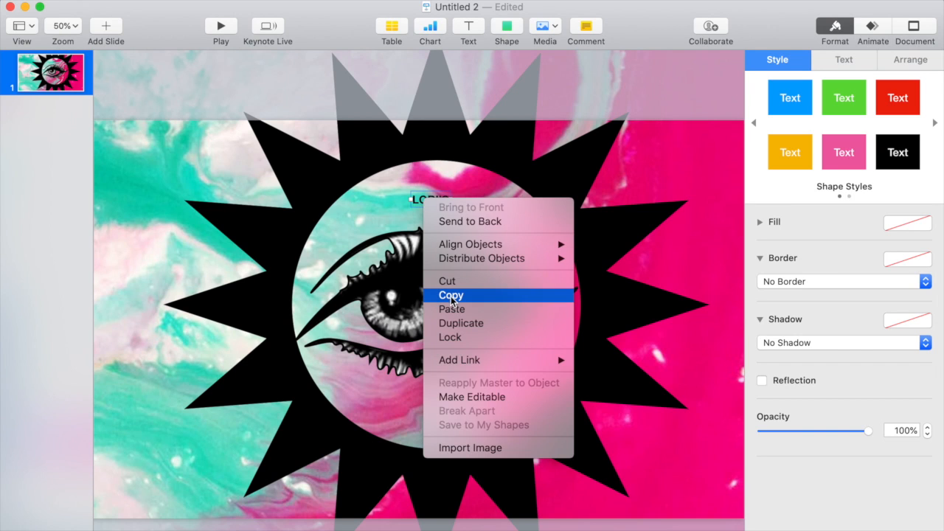
click(450, 296)
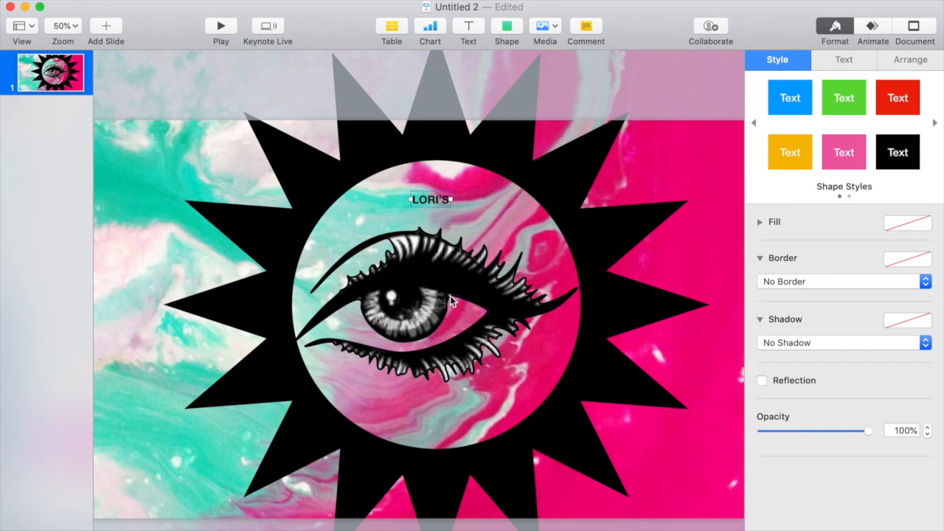
right_click(435, 199)
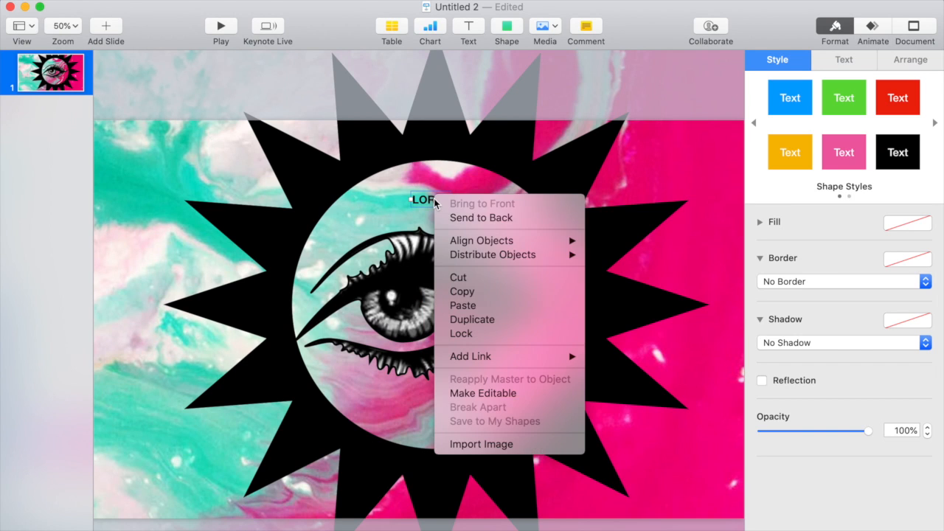
click(463, 304)
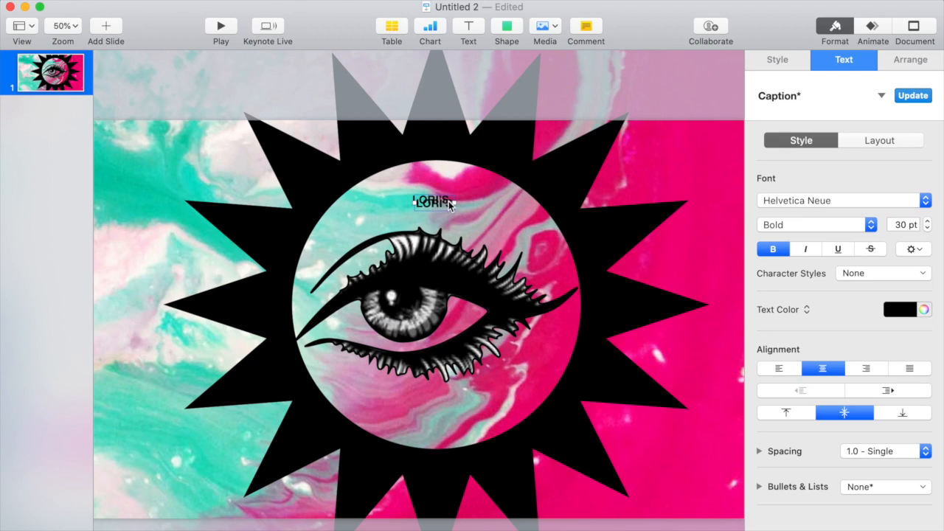
drag(444, 207, 442, 413)
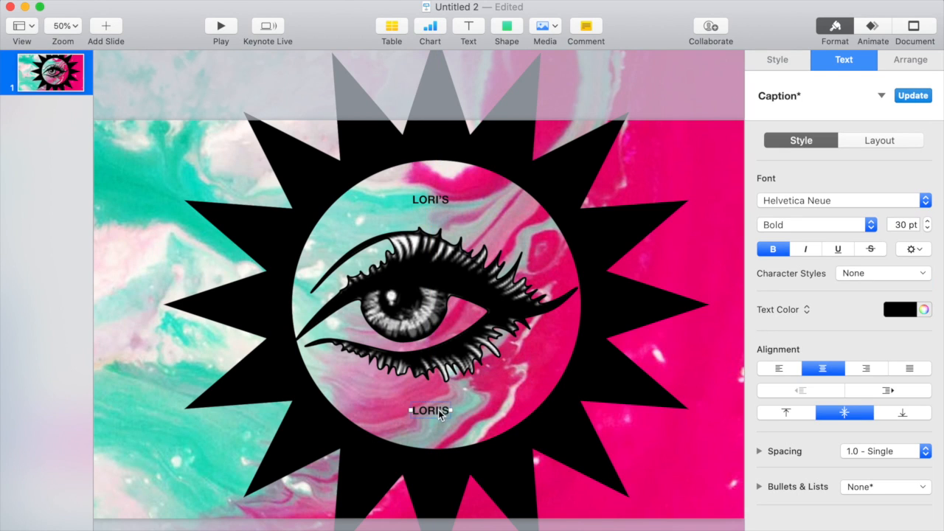
double_click(441, 411)
text(EYELASH BAR)
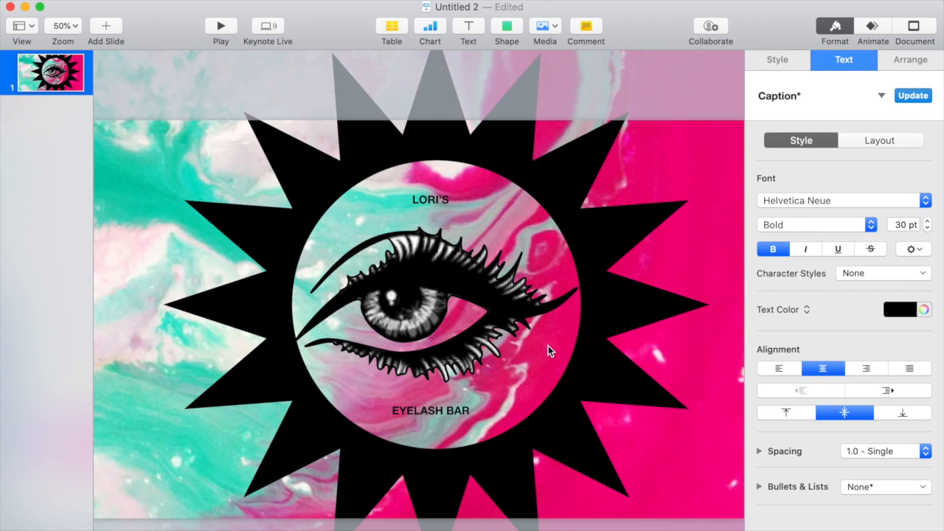
Set the font of the name text above the eye to SignPainter
double_click(443, 200)
click(925, 201)
scroll(824, 411, down, 5)
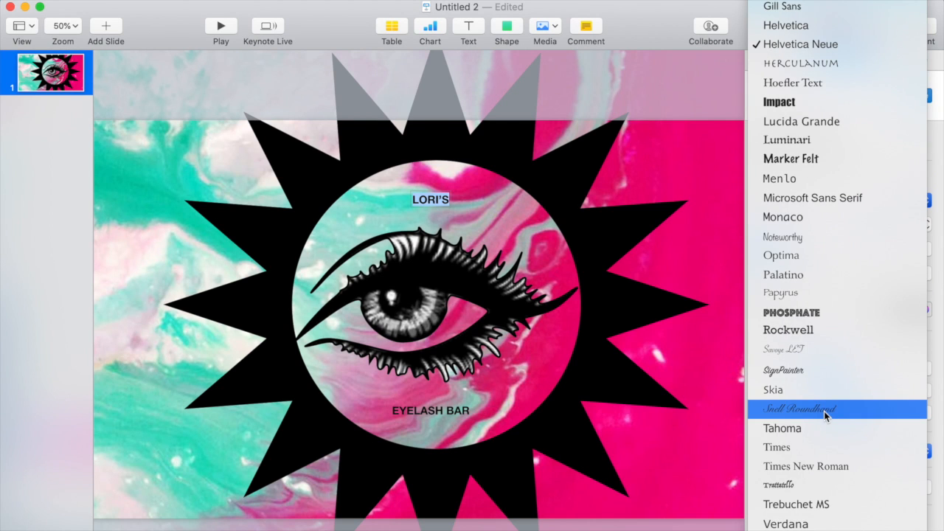
click(814, 372)
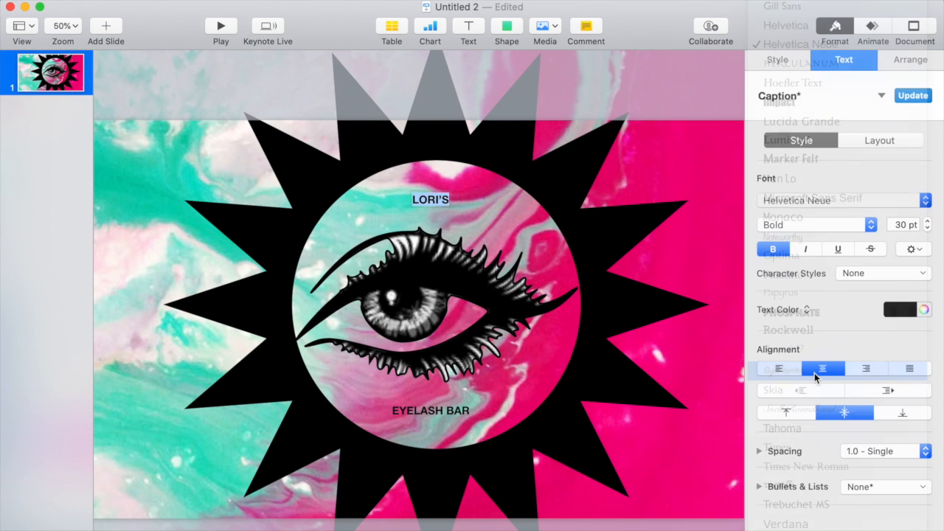
Set the font of the EYELASH BAR text to SignPainter
click(463, 412)
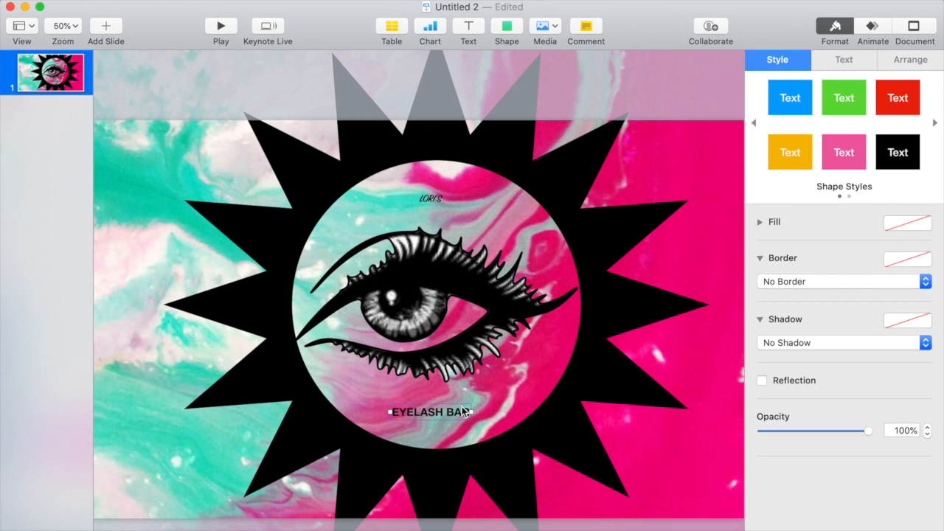
double_click(463, 411)
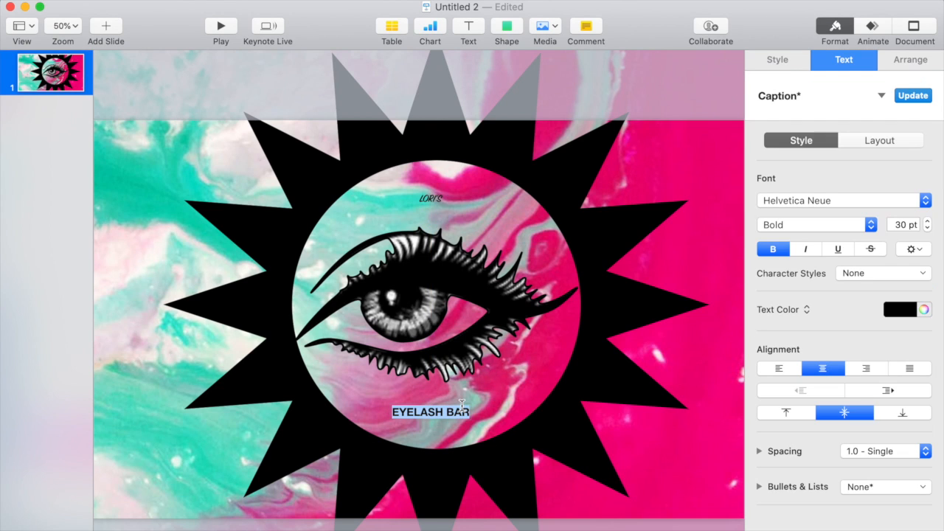
click(925, 201)
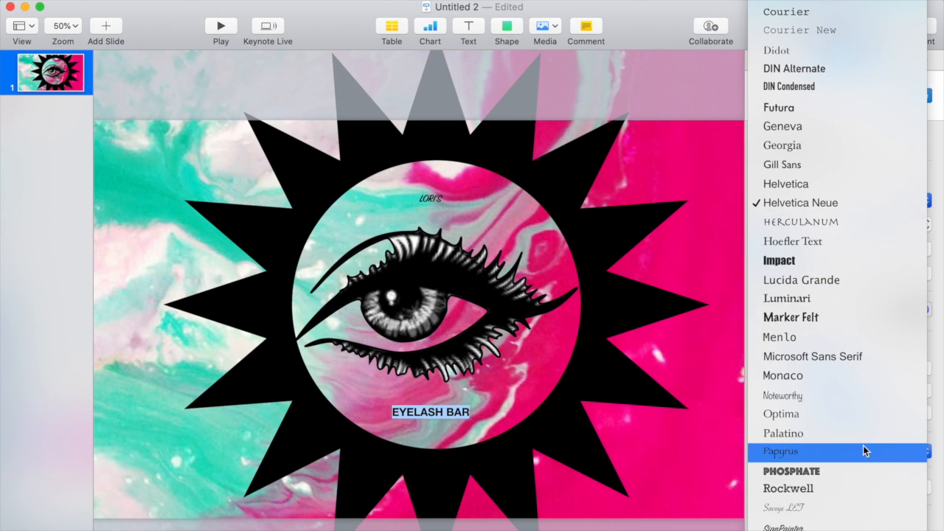
scroll(862, 445, down, 2)
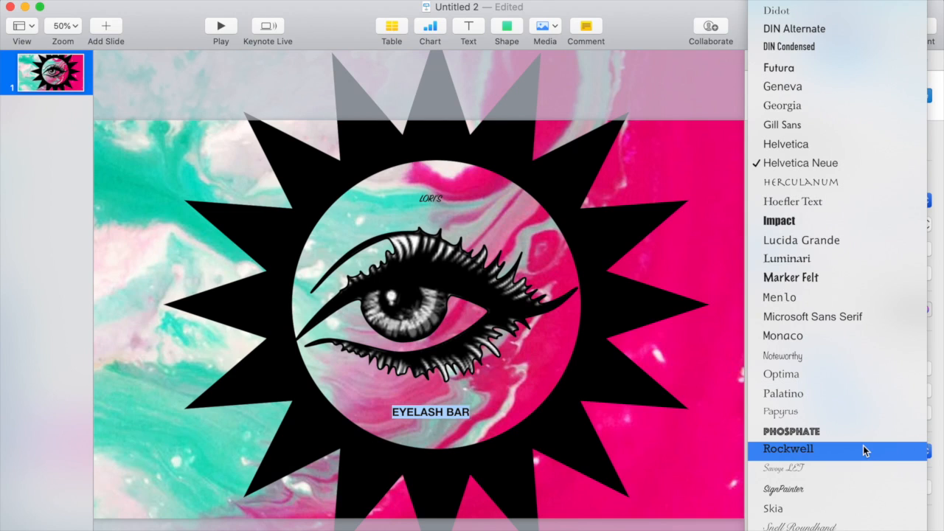
click(857, 488)
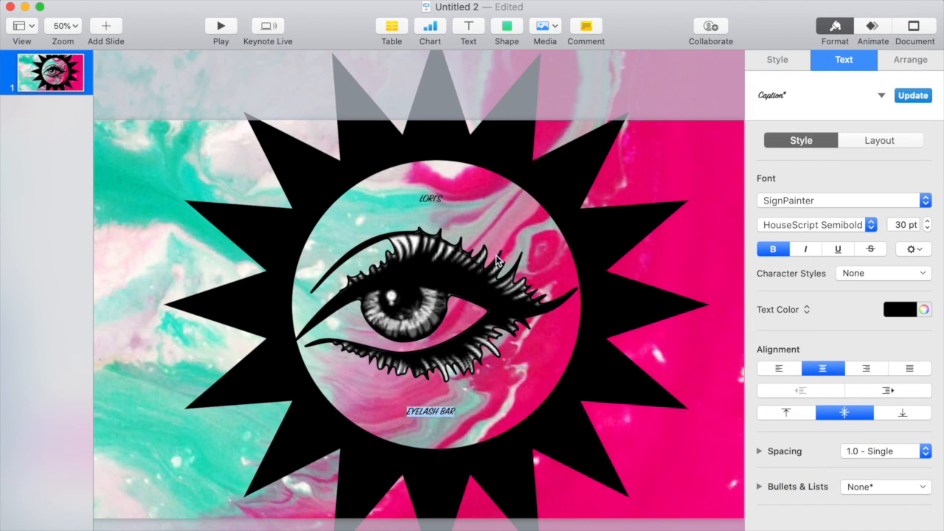
Enlarge the name text to 136 pt and EYELASH BAR to 111 pt, fitting the lower text inside the ring
double_click(437, 199)
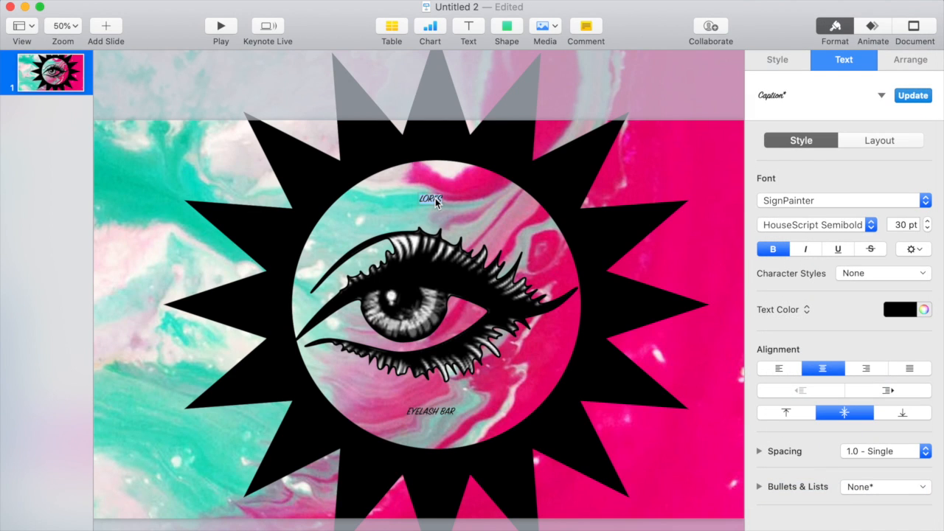
drag(928, 223, 929, 224)
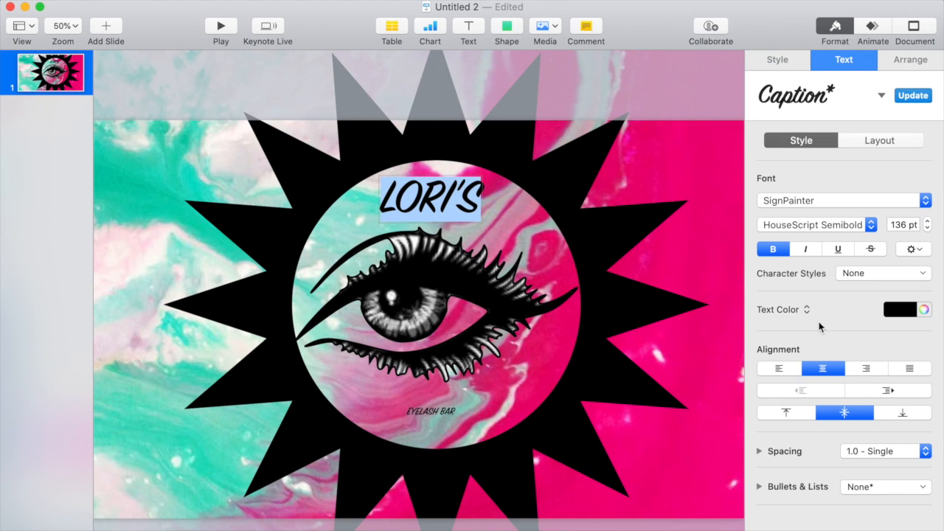
click(443, 415)
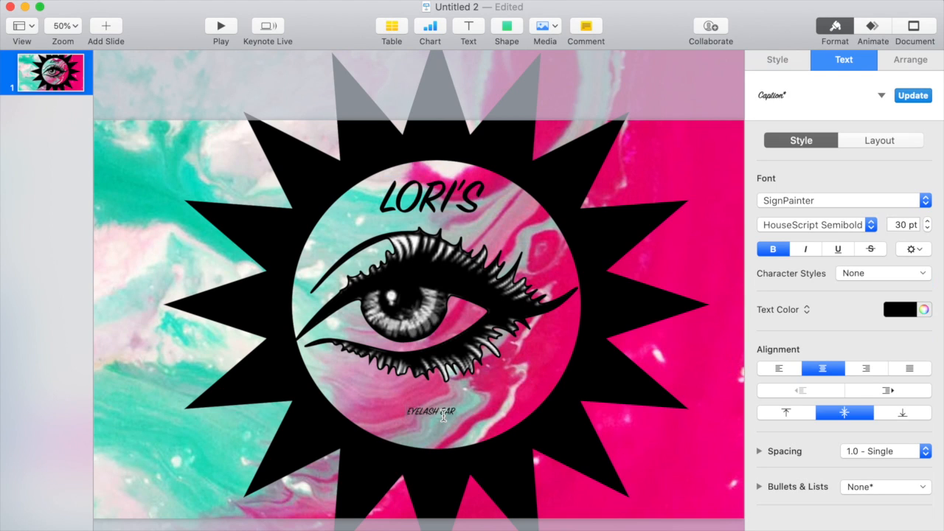
double_click(443, 415)
drag(927, 225, 928, 225)
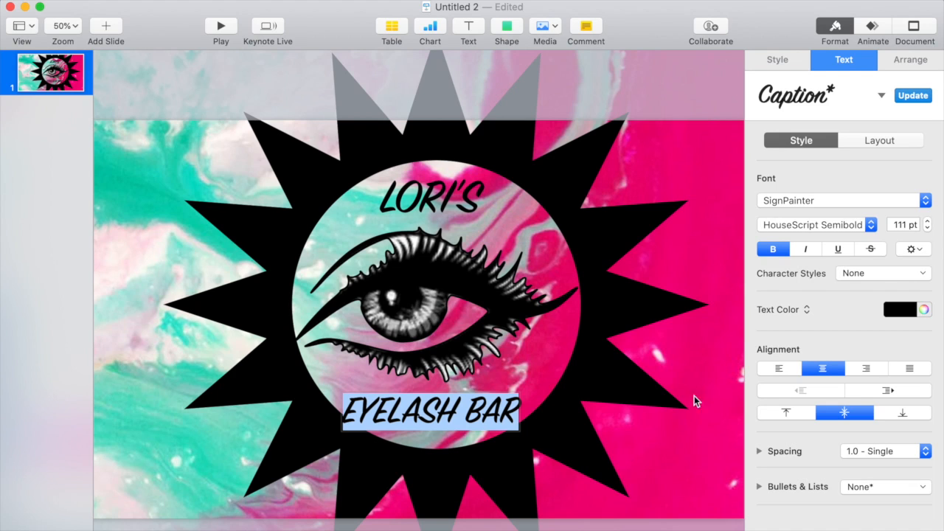
click(555, 343)
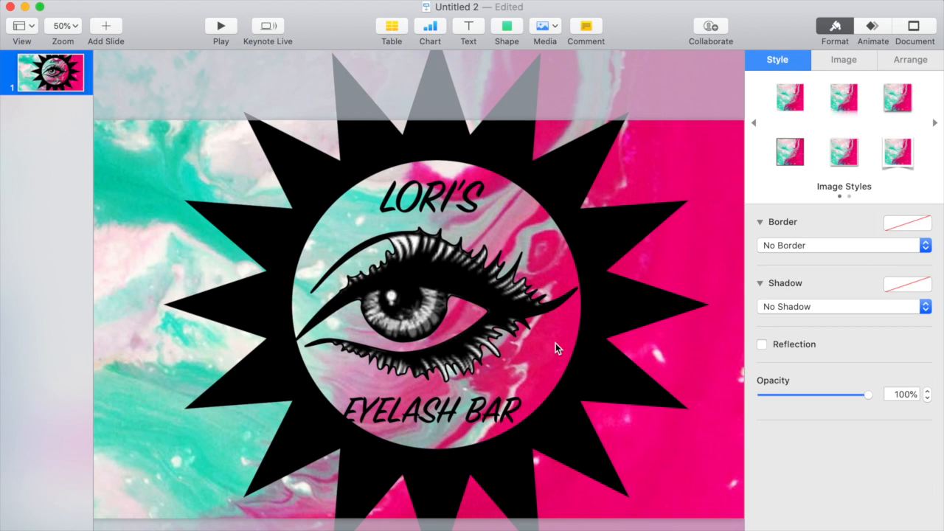
drag(480, 412, 488, 402)
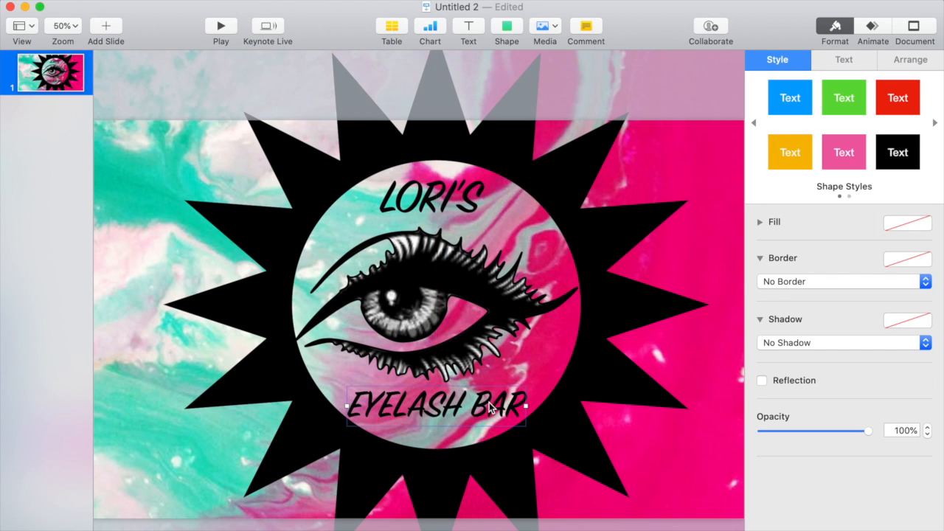
Remove the bold formatting from the name text above the eye
double_click(459, 208)
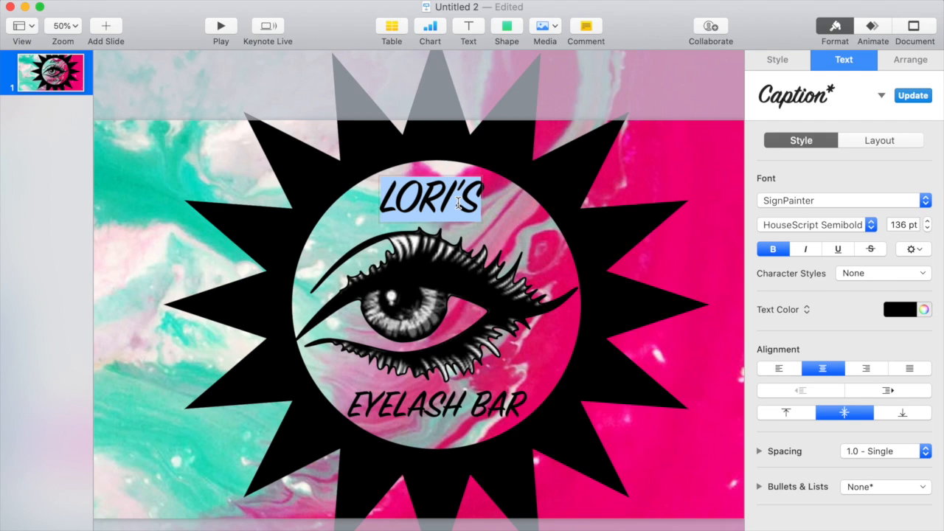
click(773, 251)
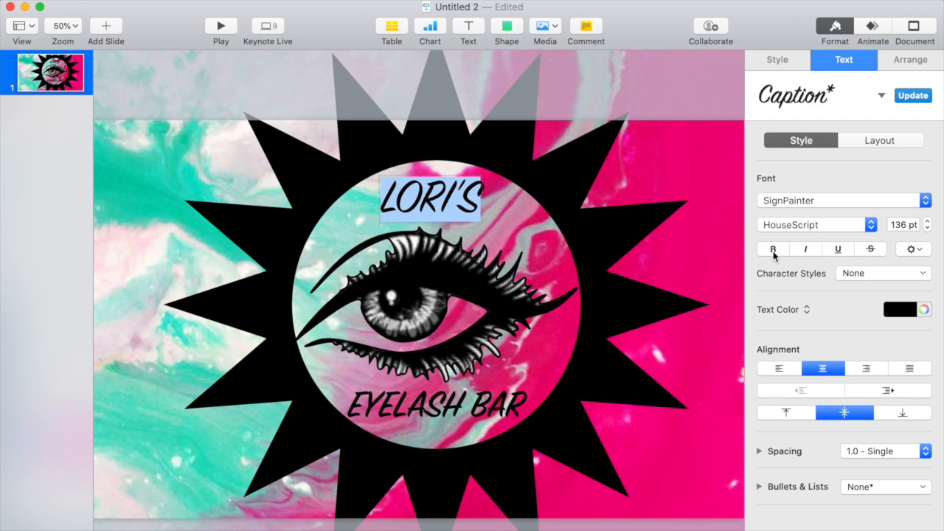
click(701, 285)
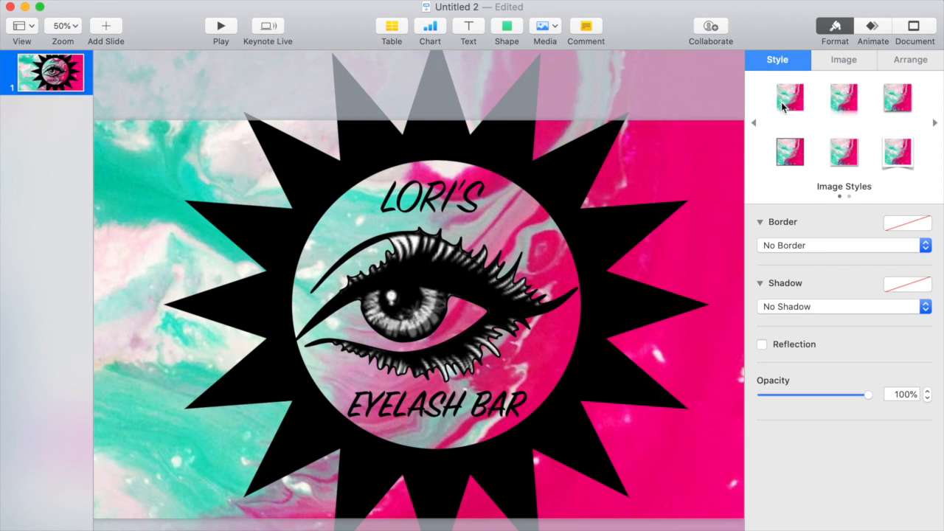
Add a Drift build-in effect to the black sun shape
click(578, 173)
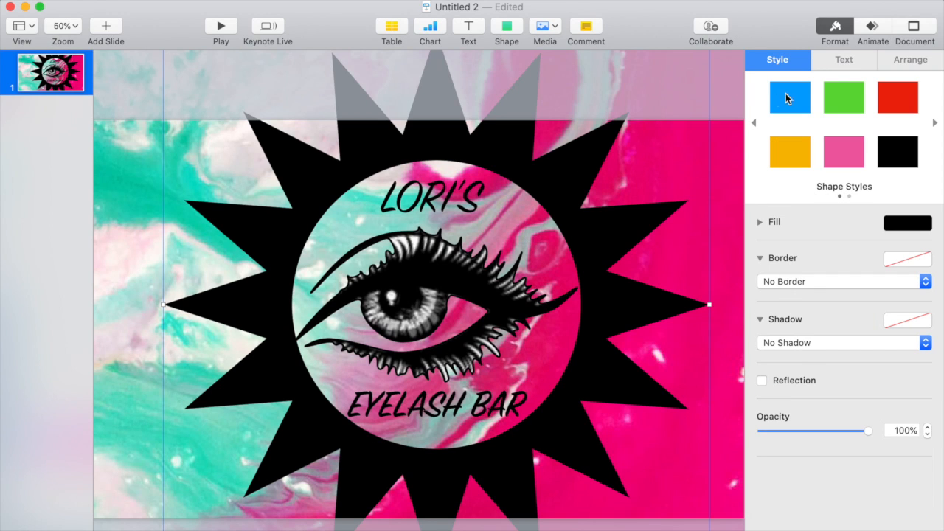
click(874, 28)
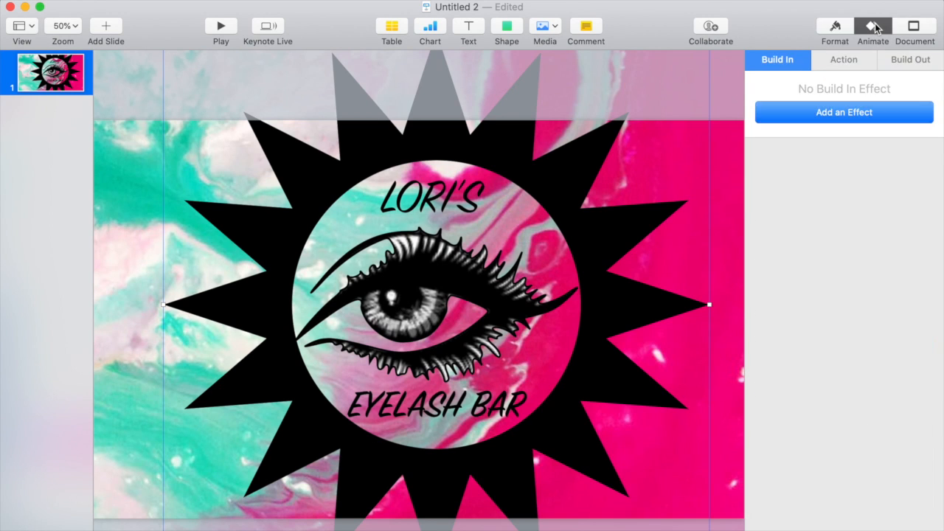
click(836, 112)
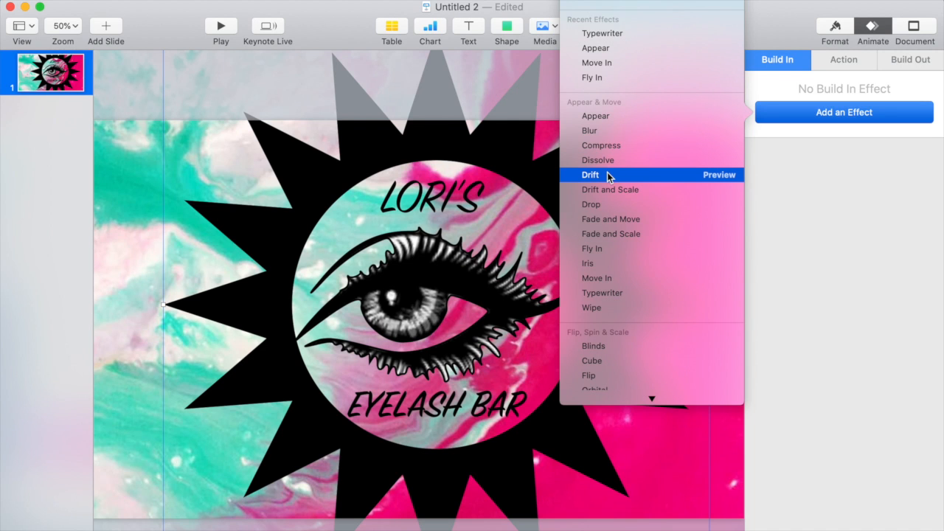
click(606, 175)
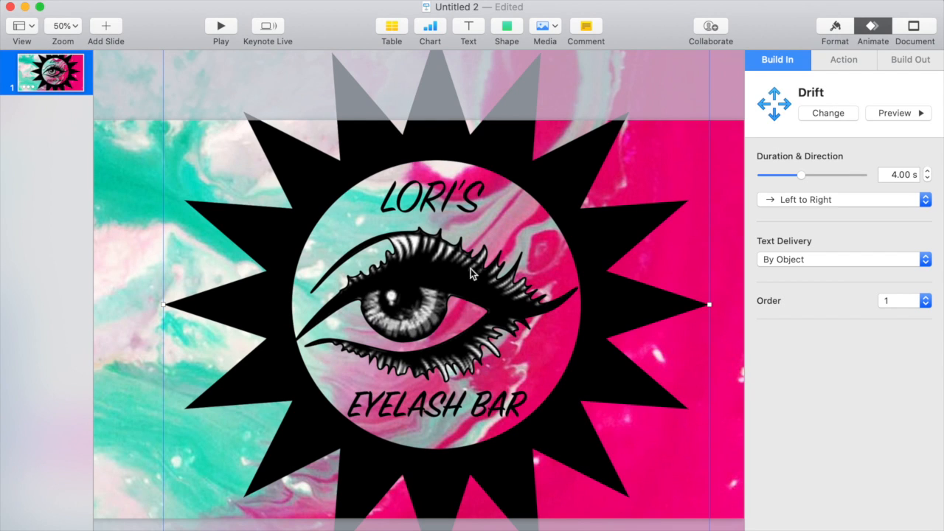
Give the eye image an action effect, trying Scale before changing it to Pop
click(447, 266)
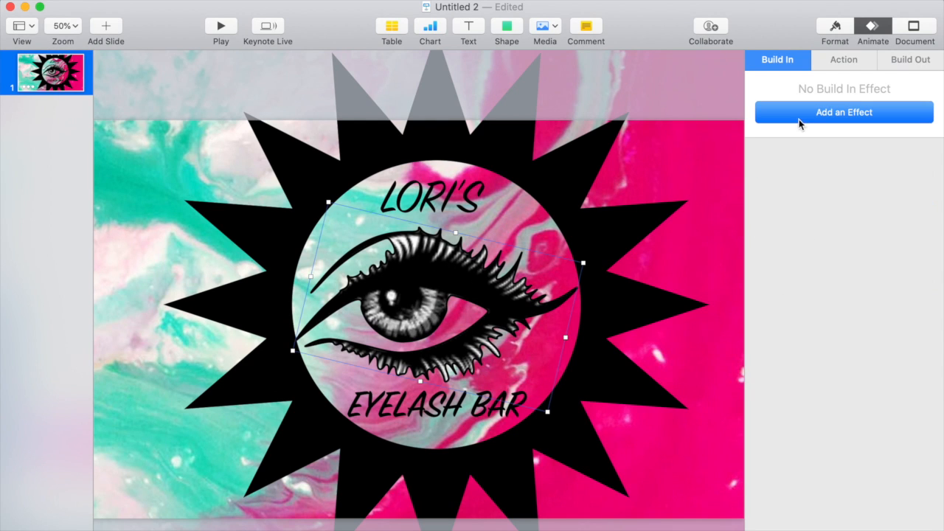
click(853, 62)
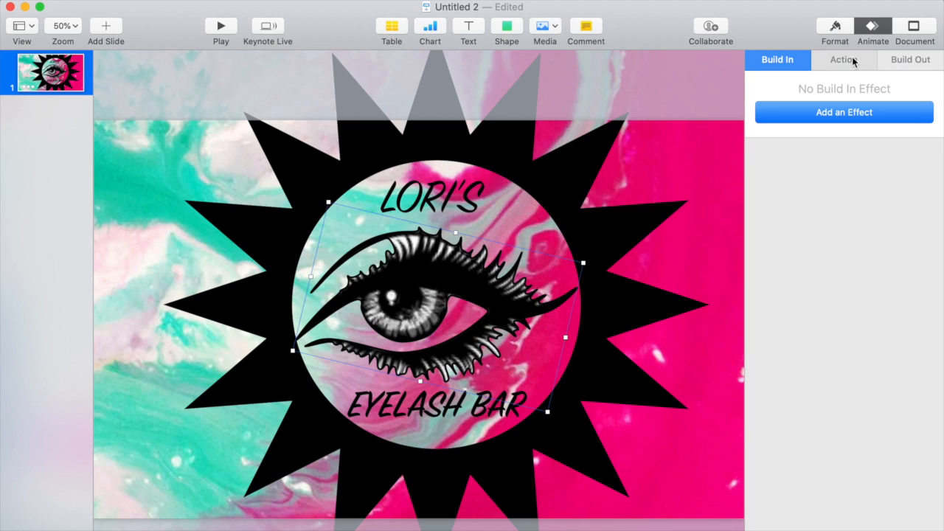
click(839, 113)
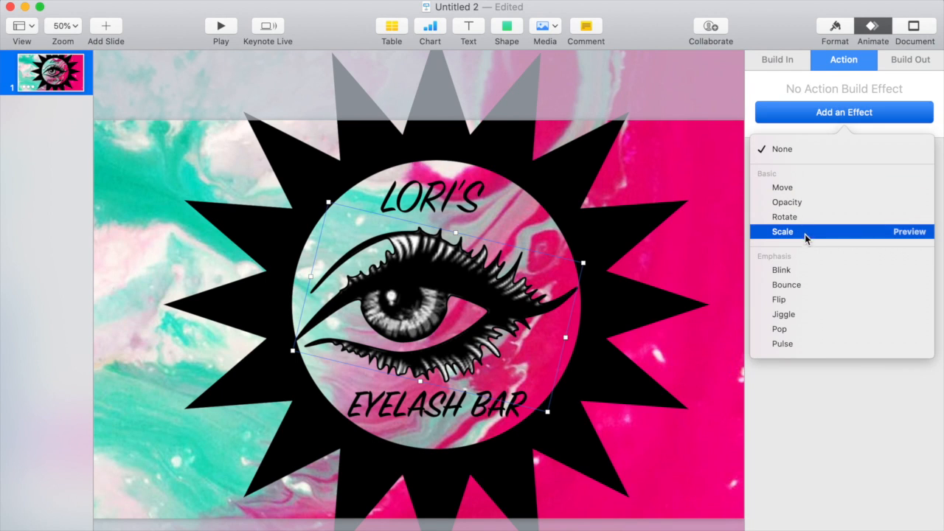
click(783, 231)
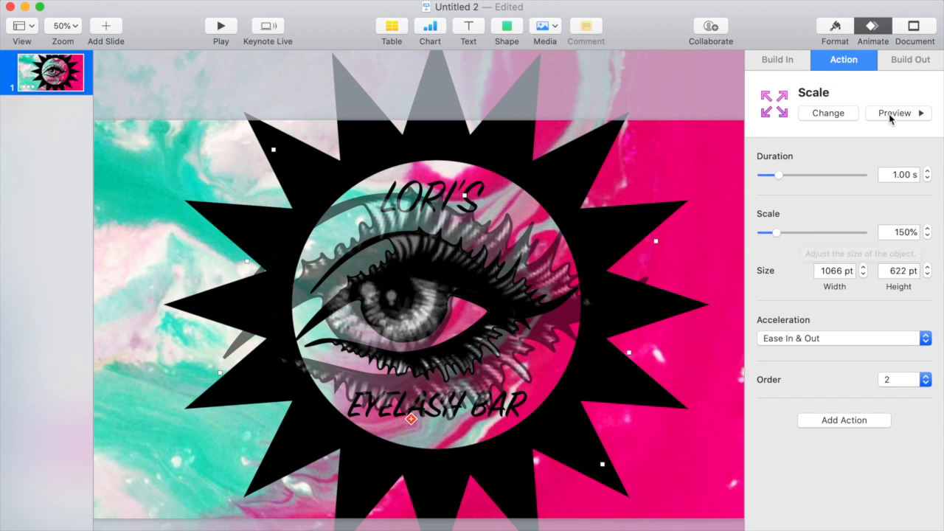
click(833, 115)
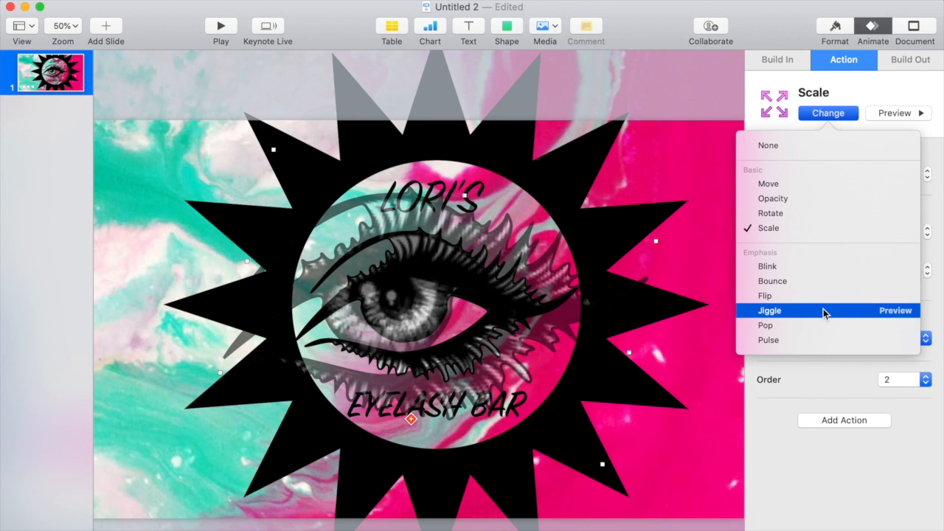
click(823, 330)
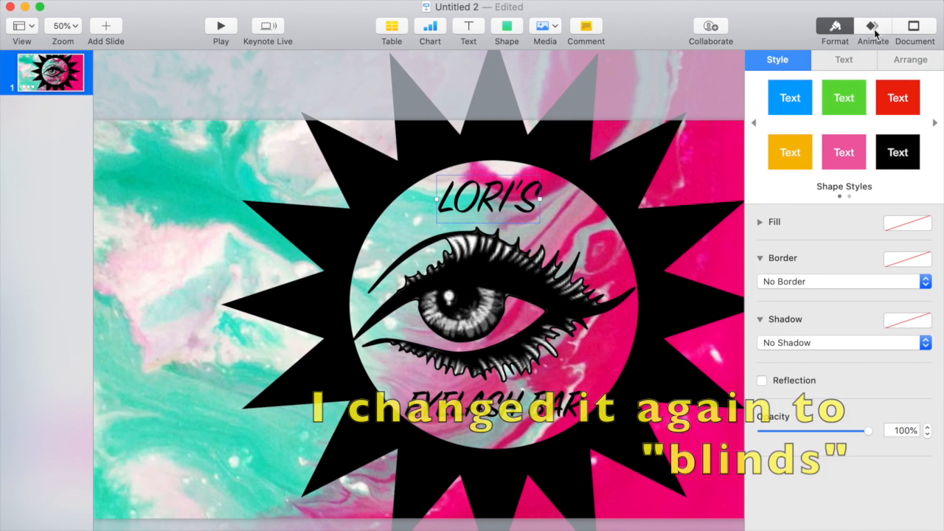
Add a Typewriter build-in effect to the name text above the eye
click(872, 28)
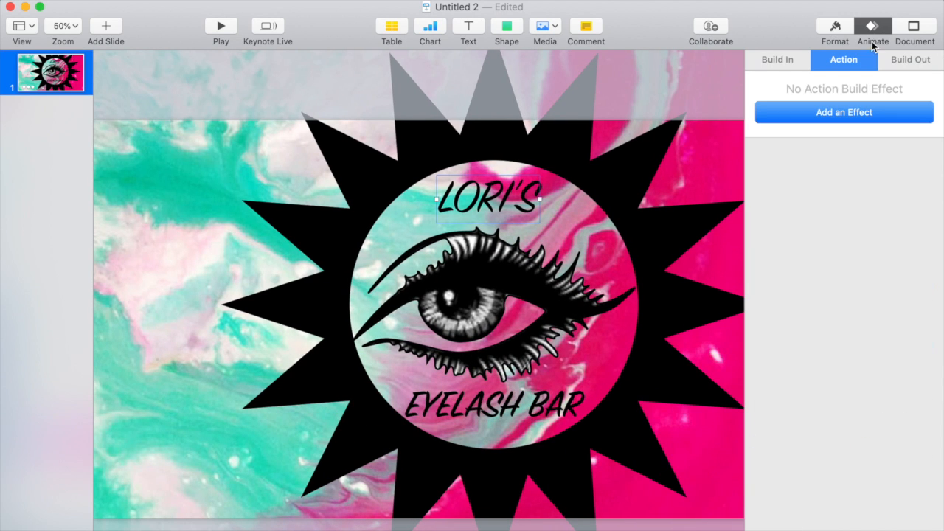
click(787, 60)
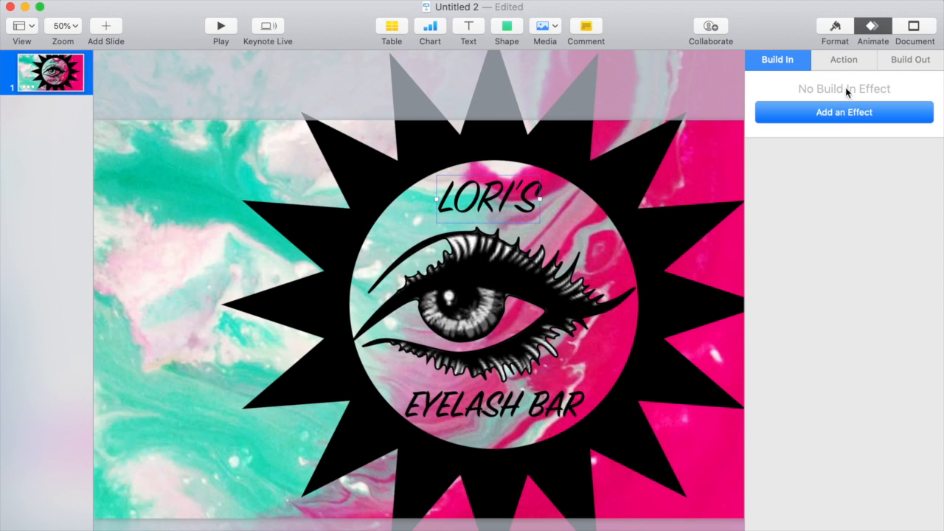
click(844, 113)
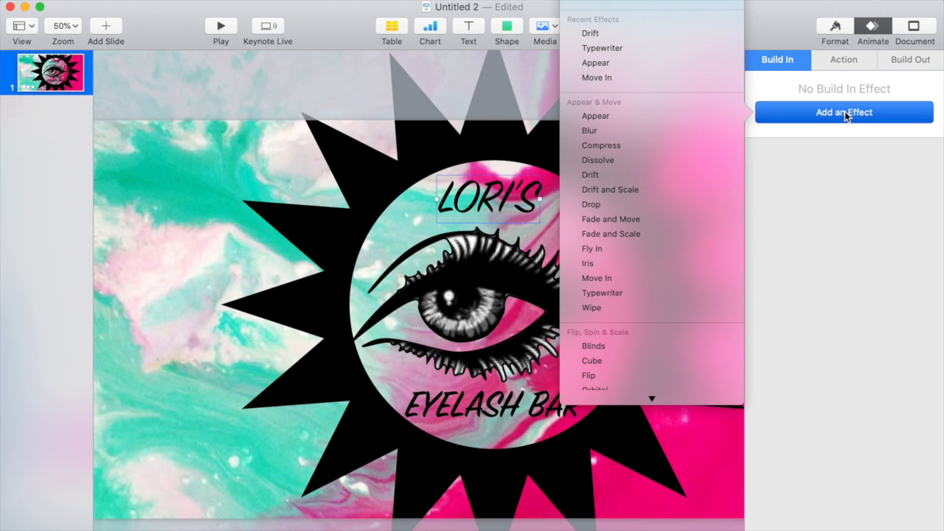
click(654, 290)
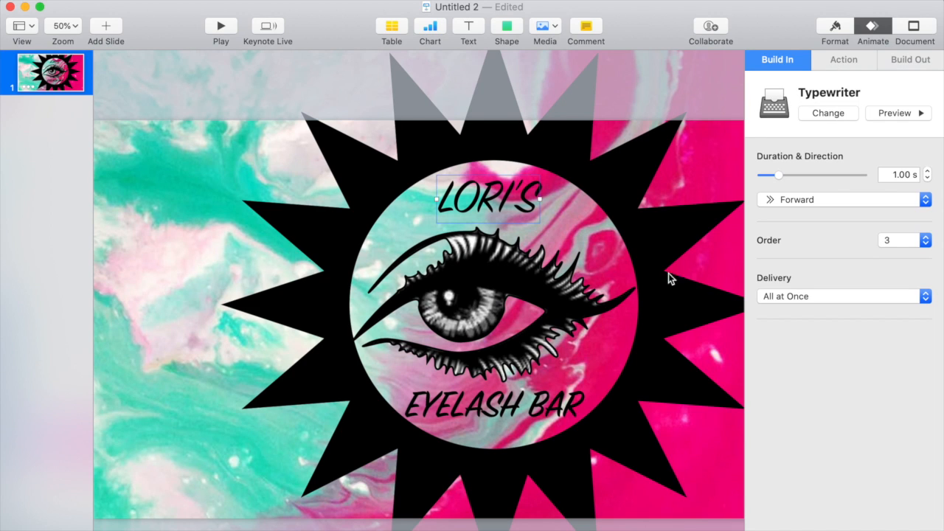
Add a Typewriter build-in effect to the EYELASH BAR text
click(557, 400)
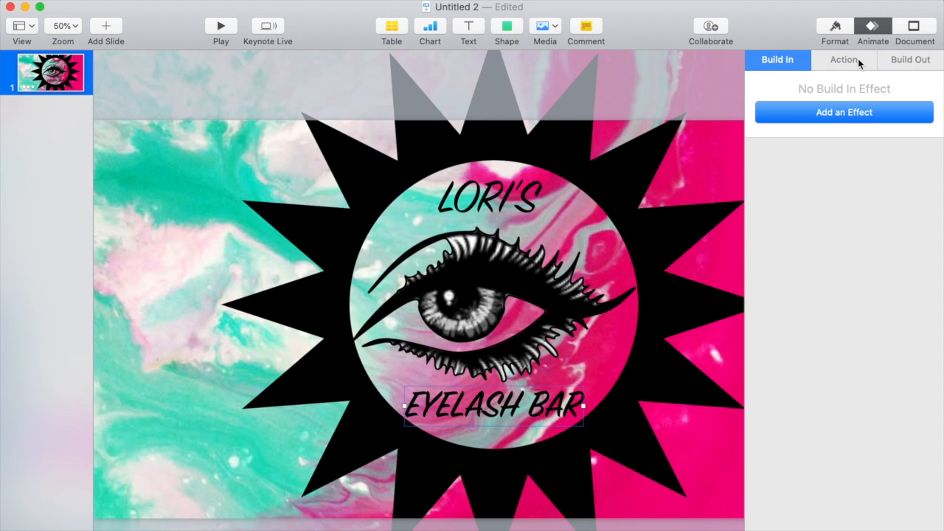
click(842, 120)
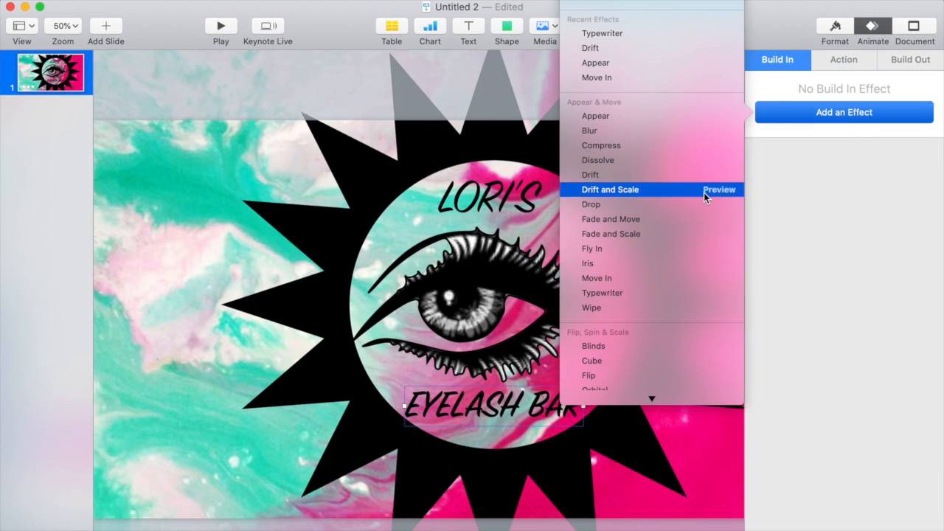
click(628, 299)
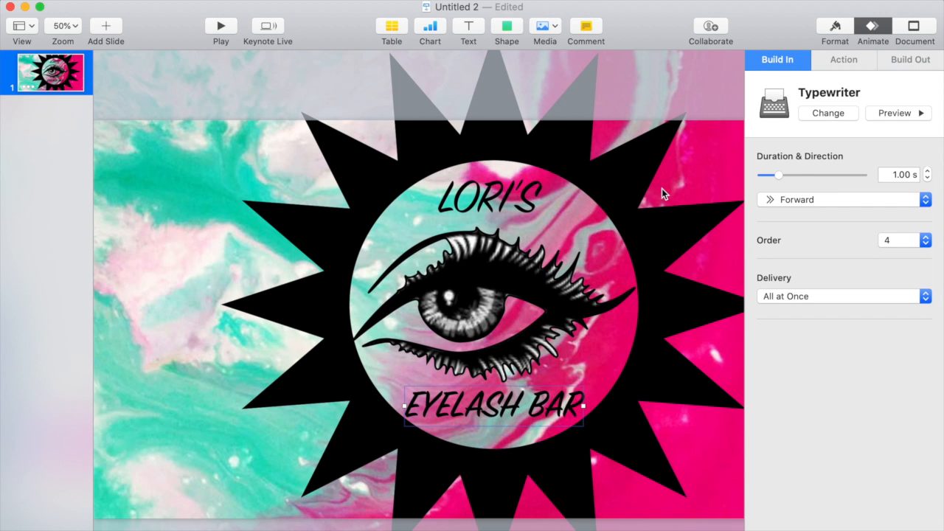
In the build order, set the eye image's Blinds effect to start After Build 1 and delete its Pop action
click(850, 337)
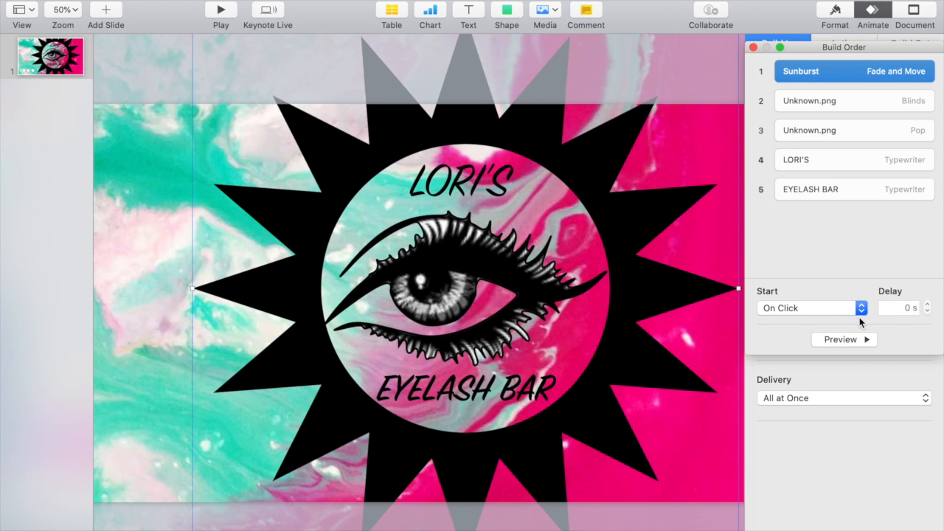
click(817, 104)
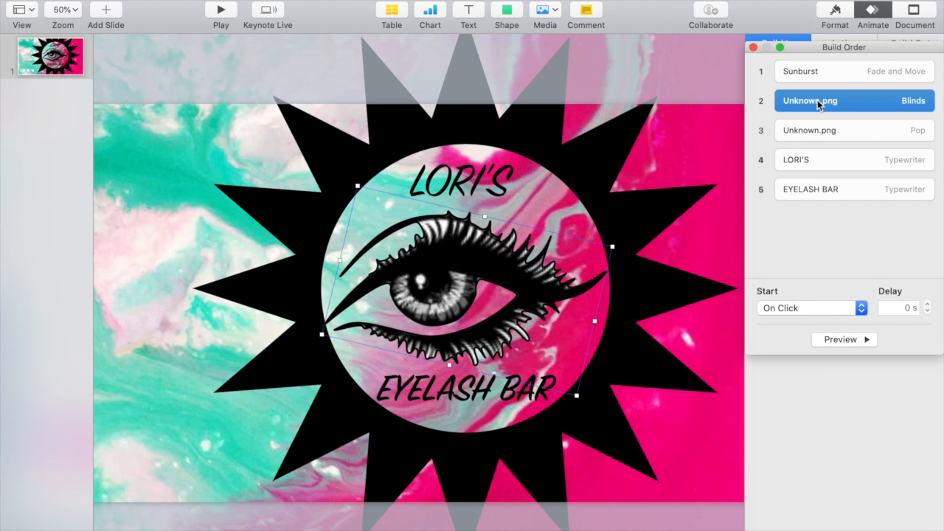
click(861, 308)
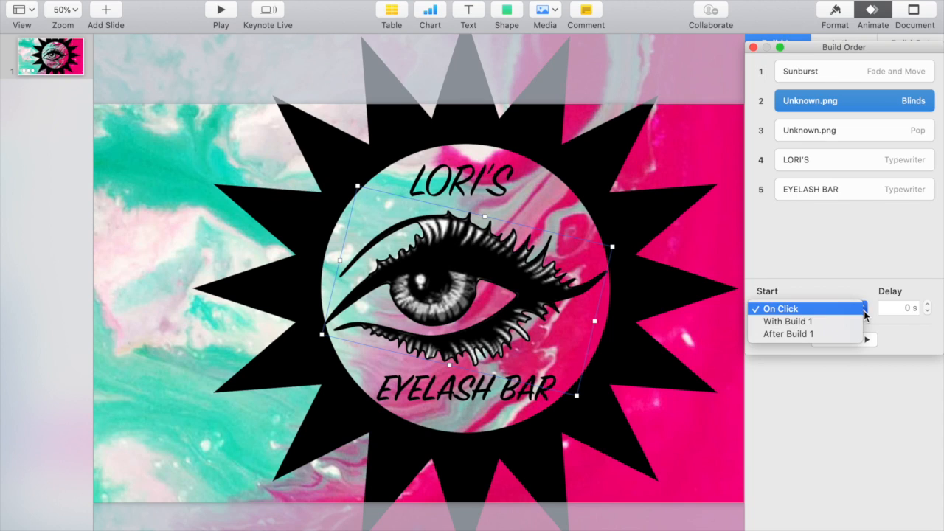
click(858, 333)
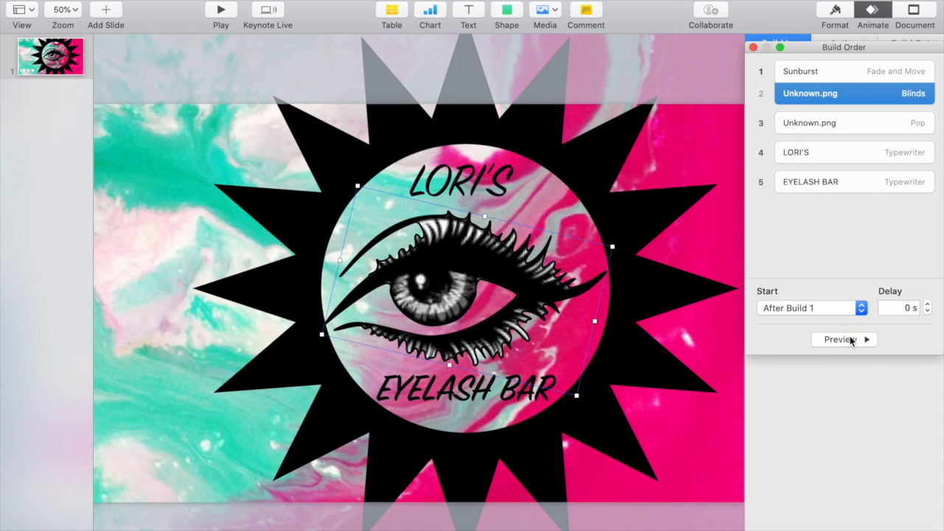
click(827, 120)
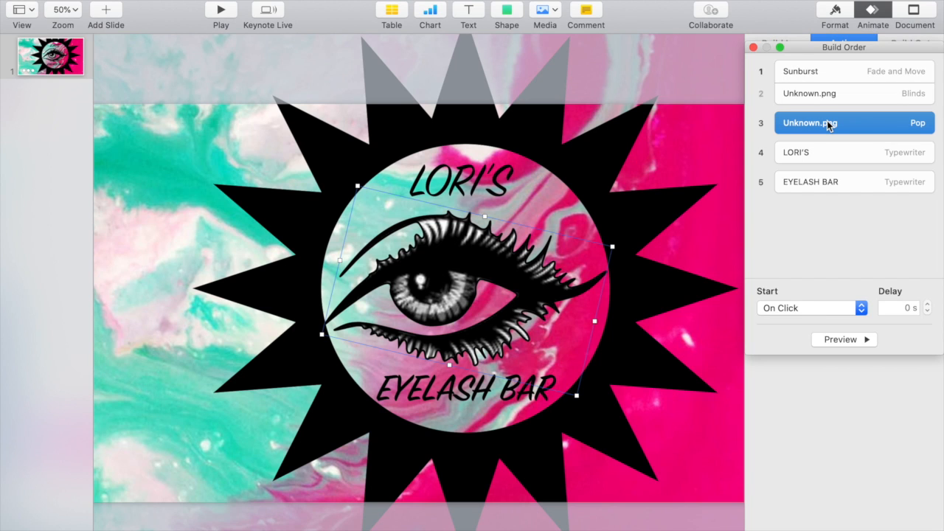
click(861, 309)
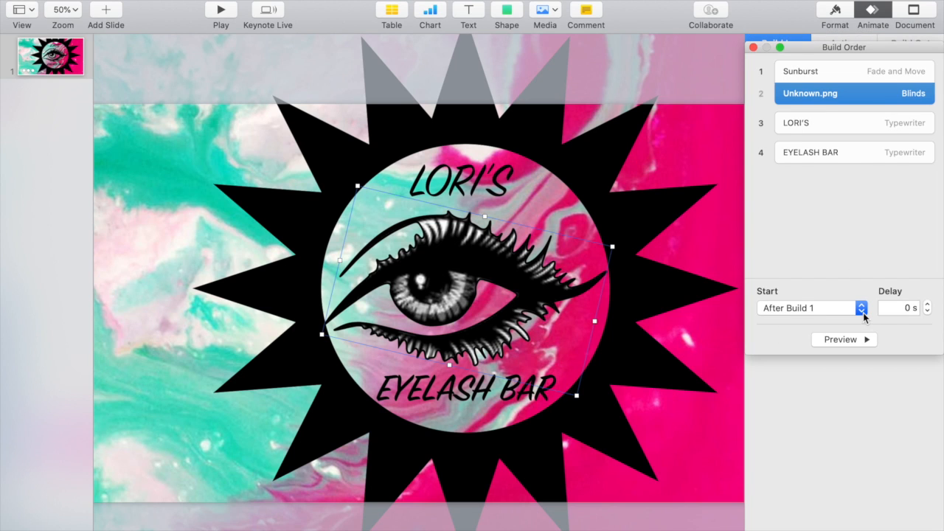
Set the name text's Typewriter effect to start After Build 2
click(805, 127)
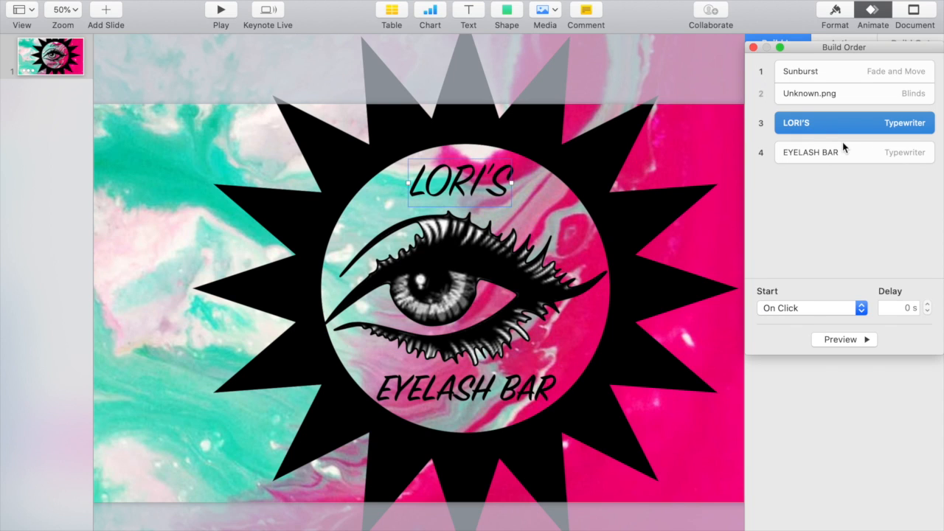
click(860, 310)
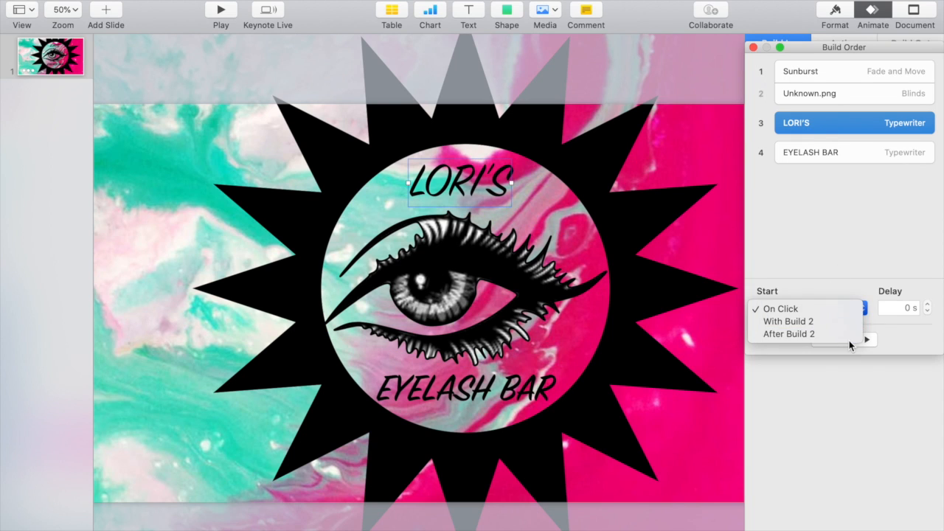
click(855, 334)
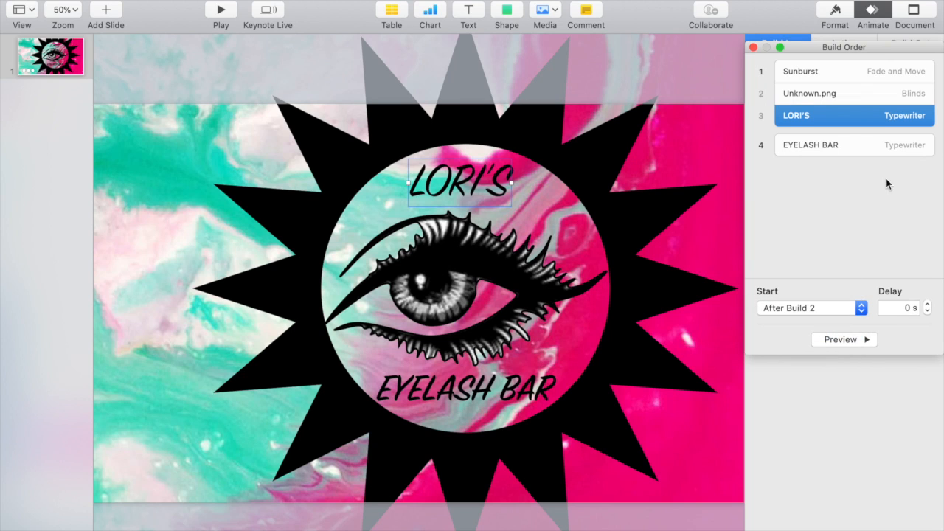
Set the EYELASH BAR text's Typewriter effect to start With Build 3, preview the builds and close the build order
click(856, 143)
click(860, 309)
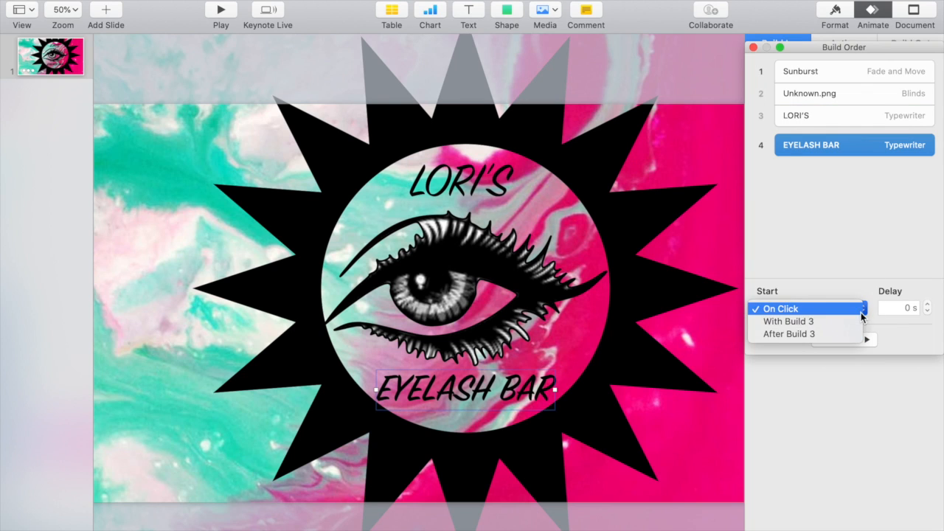
click(856, 327)
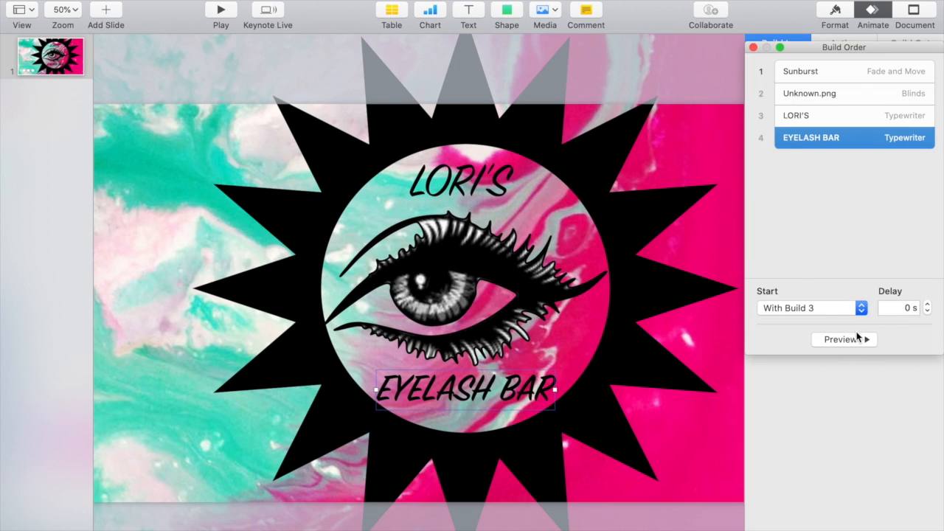
click(842, 339)
click(752, 47)
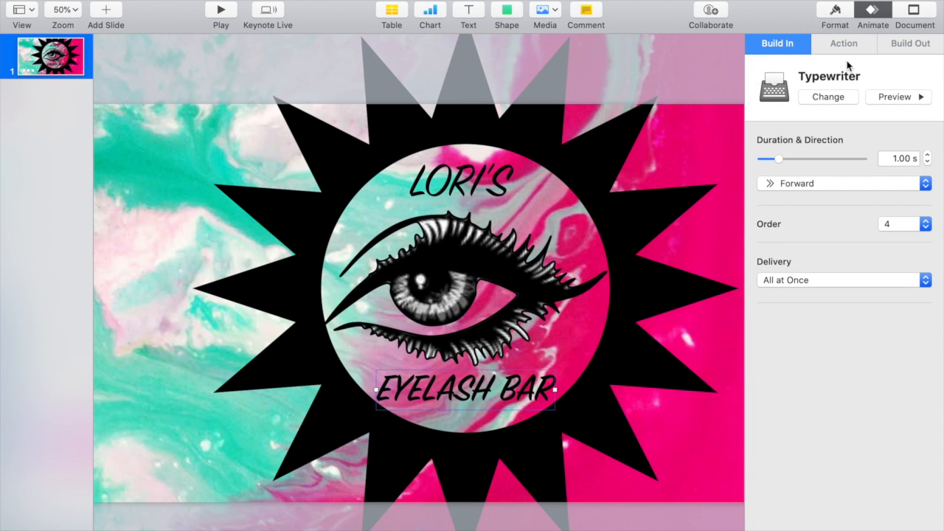
Add a Fly Out build-out effect to the black sun shape
click(909, 44)
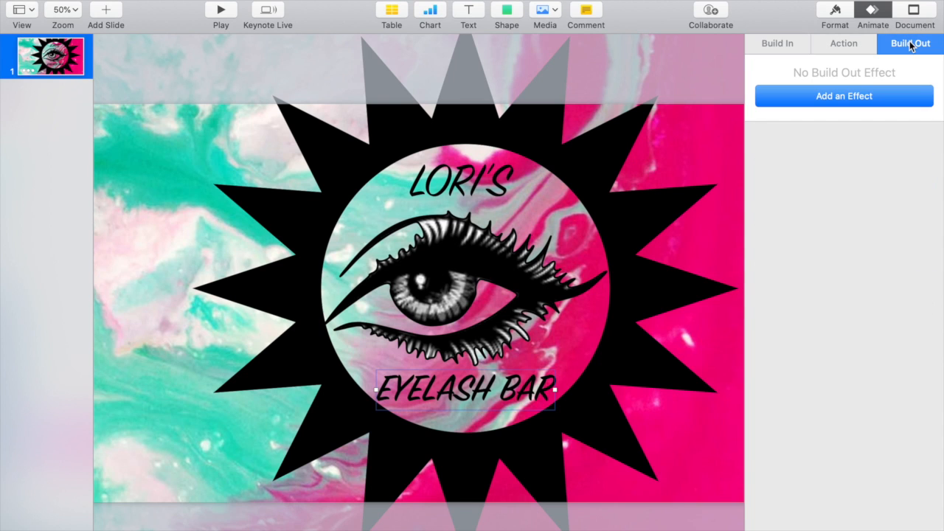
click(598, 148)
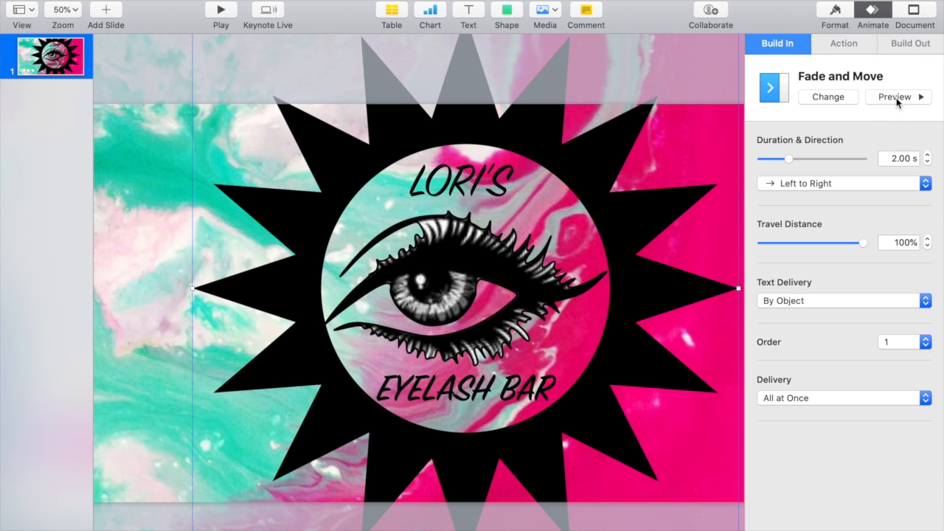
click(917, 48)
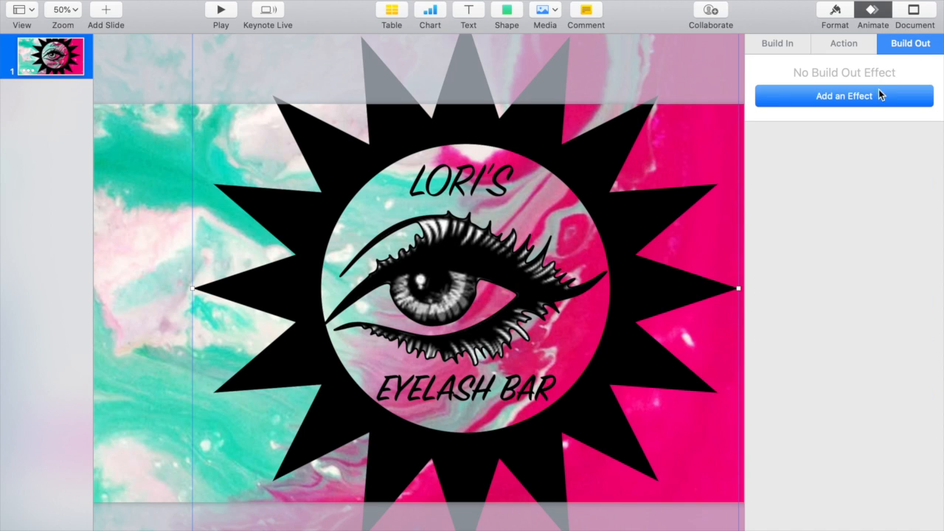
click(861, 101)
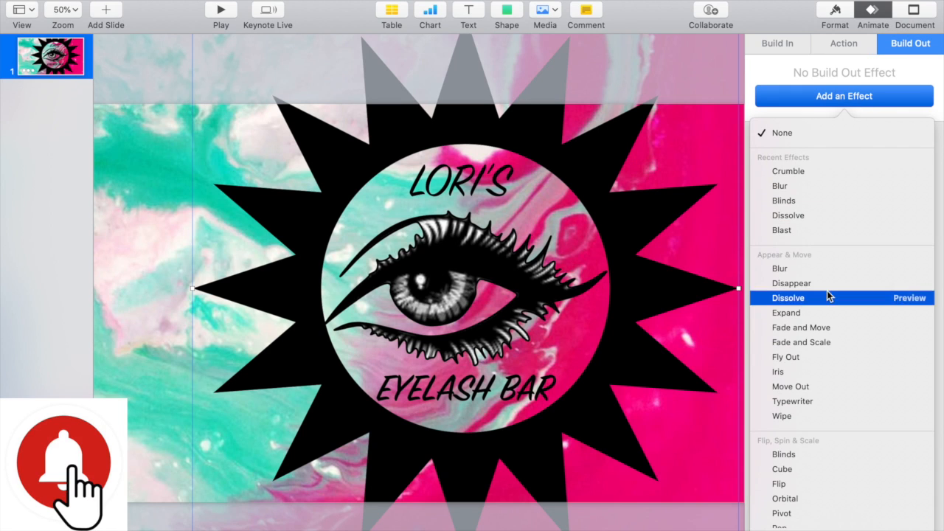
click(822, 361)
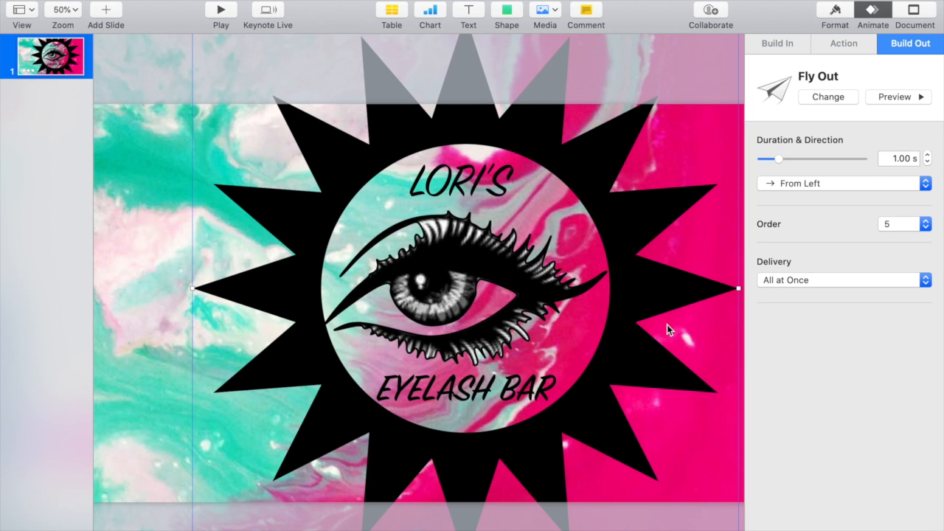
Add a Move Out build-out effect to the eye image
click(510, 259)
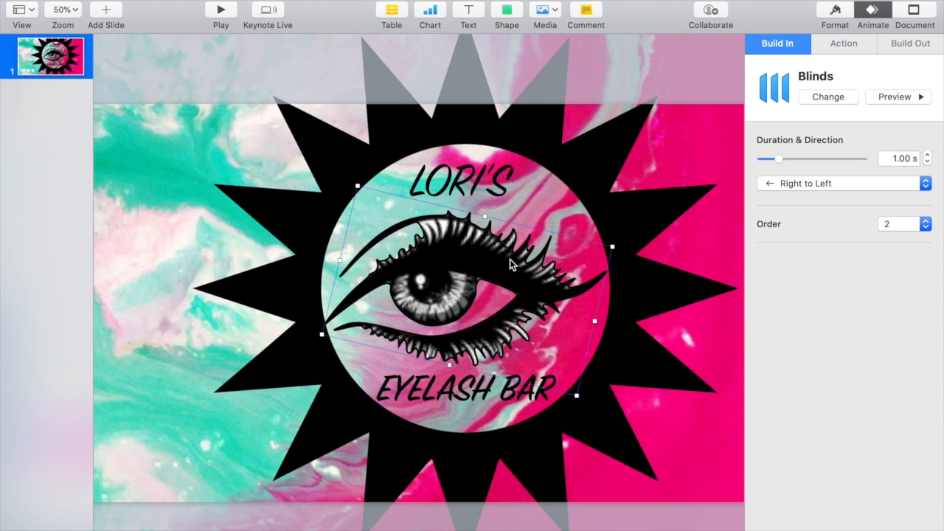
click(905, 45)
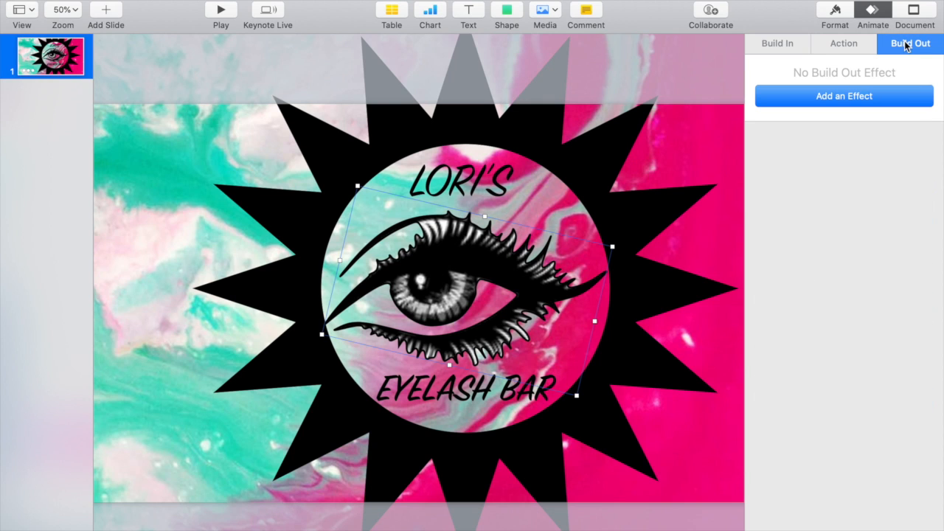
click(858, 93)
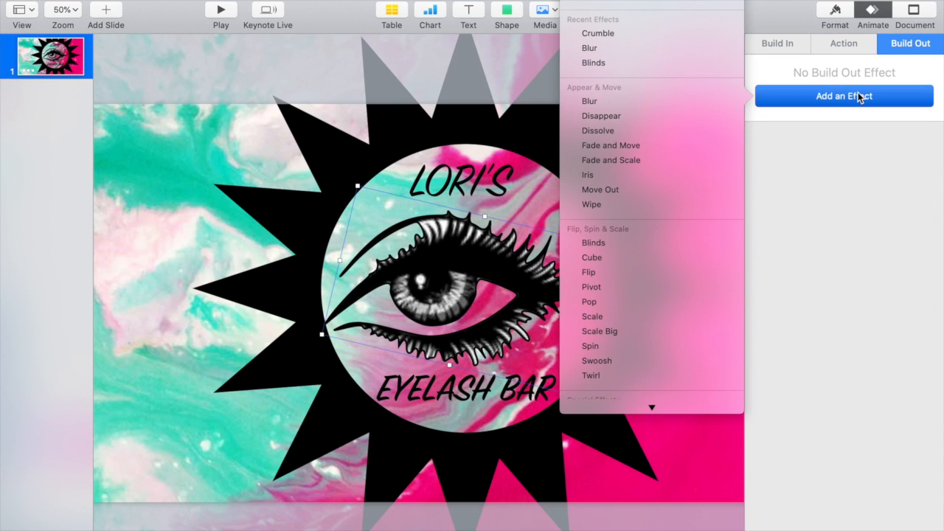
scroll(685, 271, down, 5)
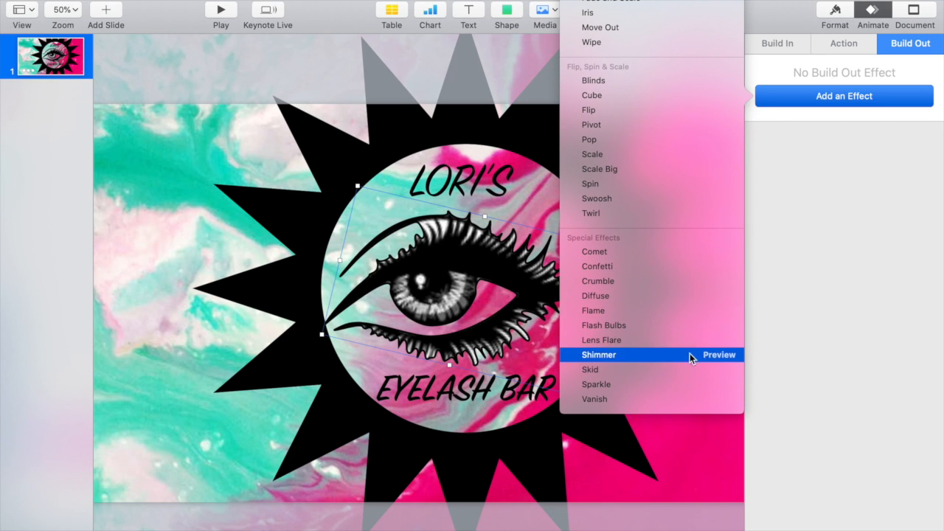
scroll(671, 256, up, 4)
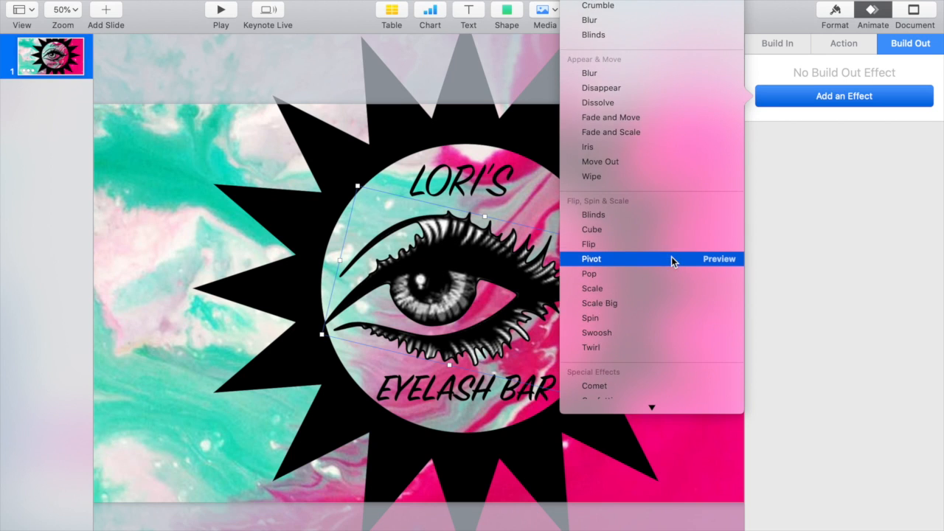
scroll(671, 257, up, 1)
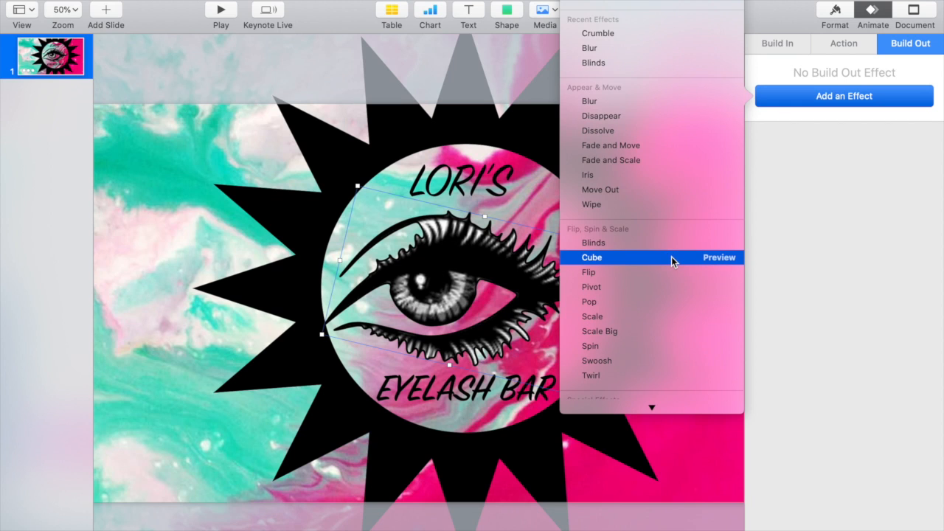
click(662, 191)
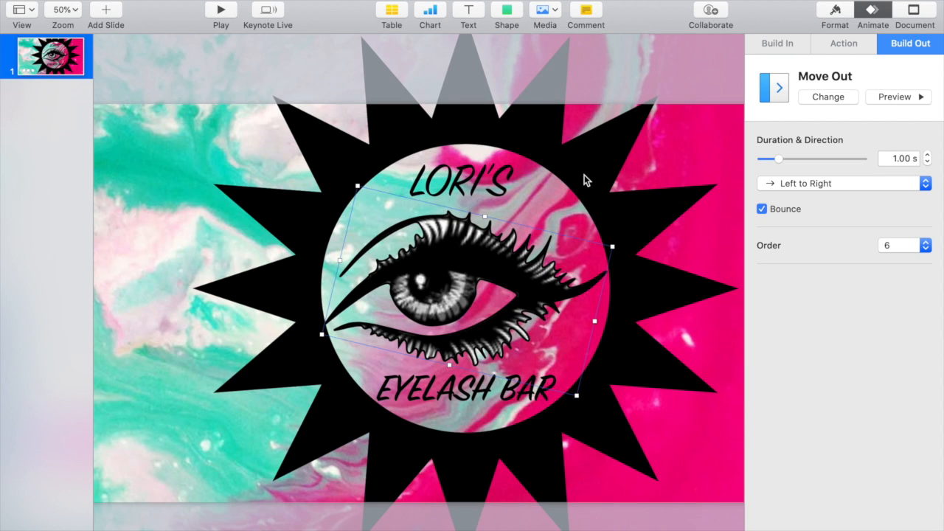
Add a Disappear build-out effect to the name text above the eye
click(491, 177)
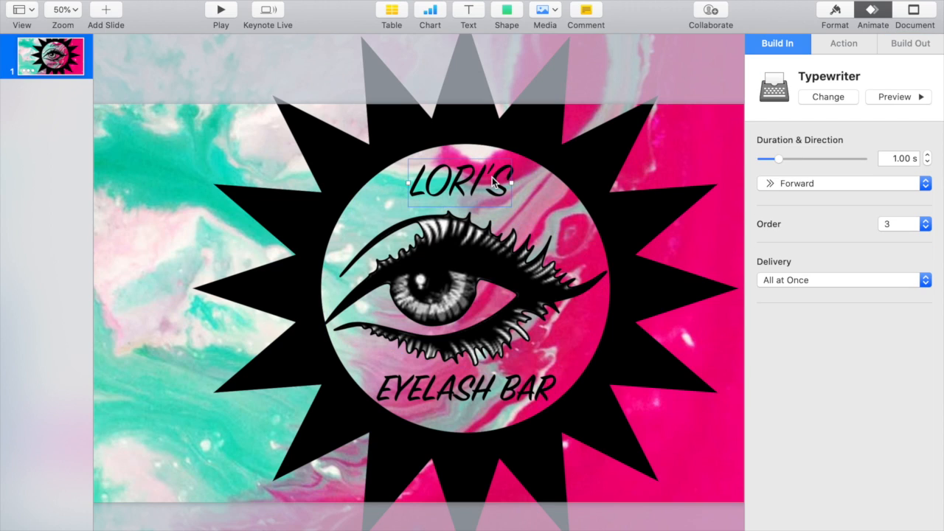
click(905, 44)
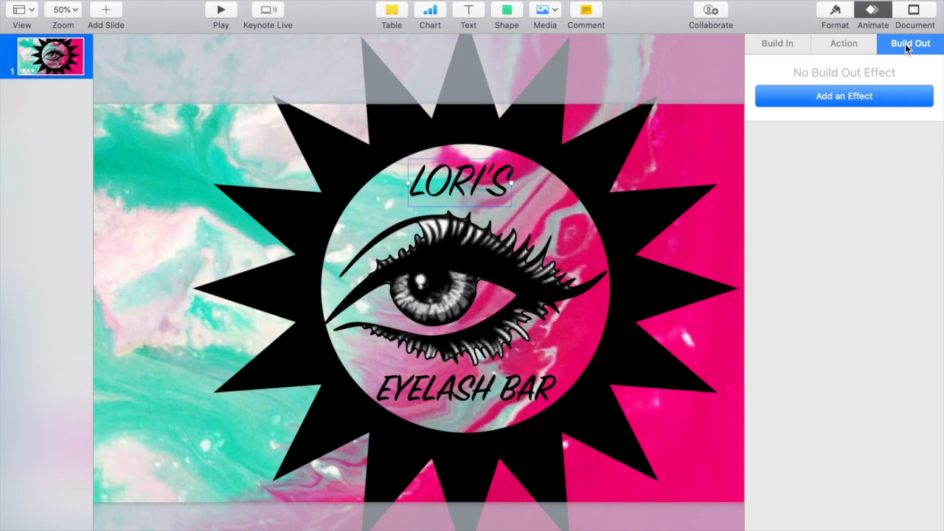
click(853, 99)
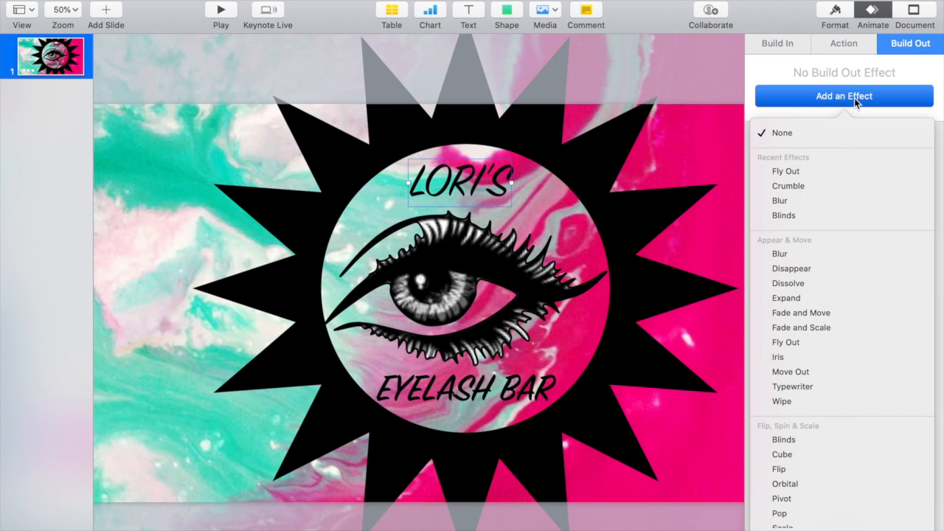
click(806, 271)
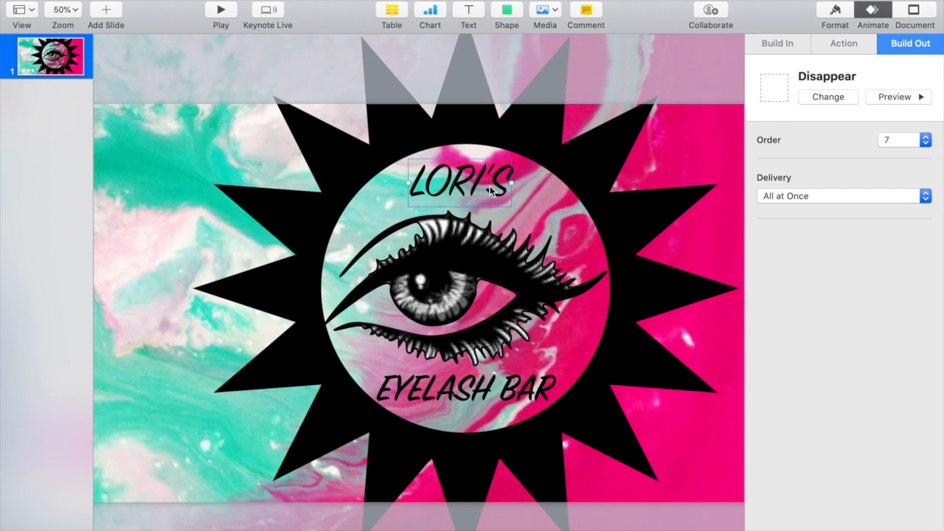
Add a Disappear build-out effect to the EYELASH BAR text
click(488, 388)
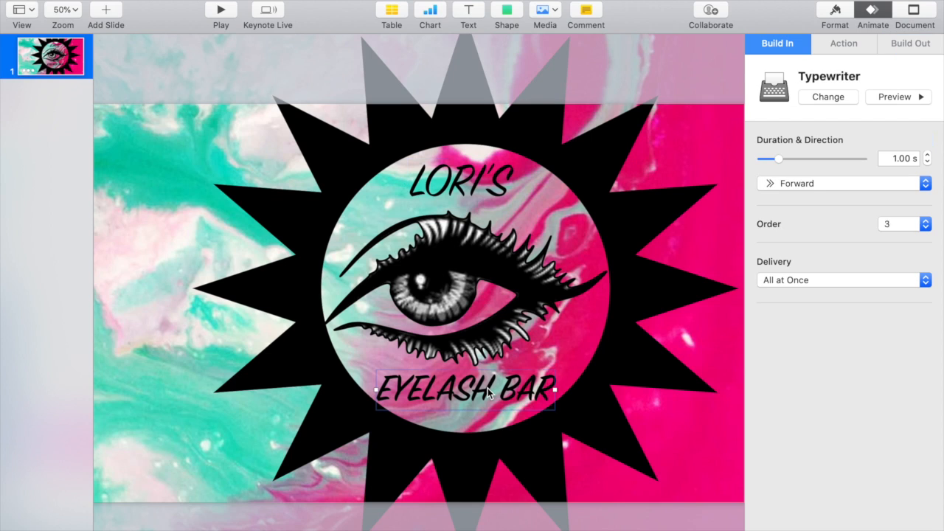
click(914, 45)
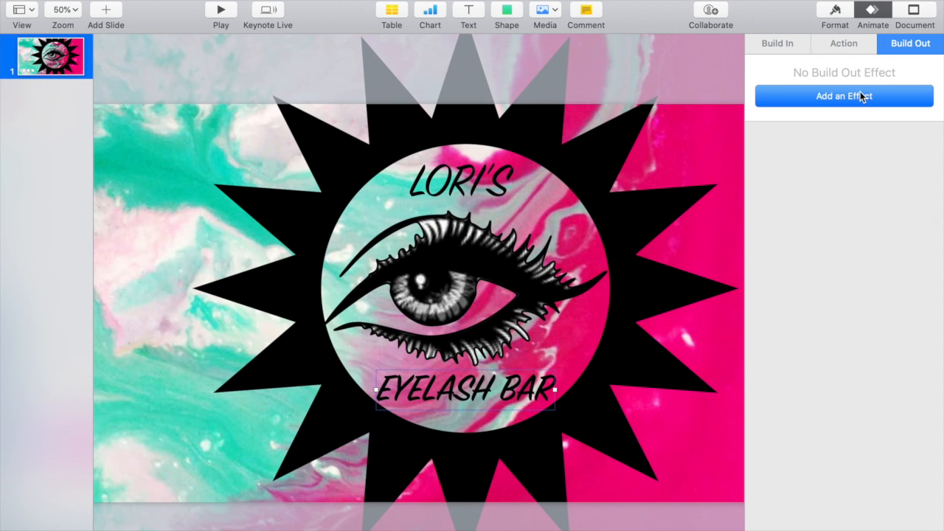
click(859, 93)
click(811, 171)
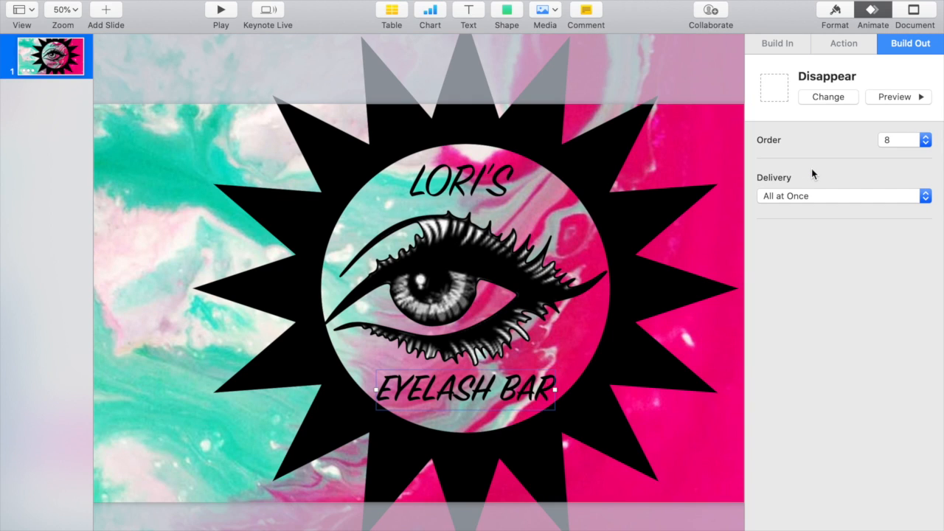
Try to add a Crumble build-out effect to the marbled background photo
click(101, 273)
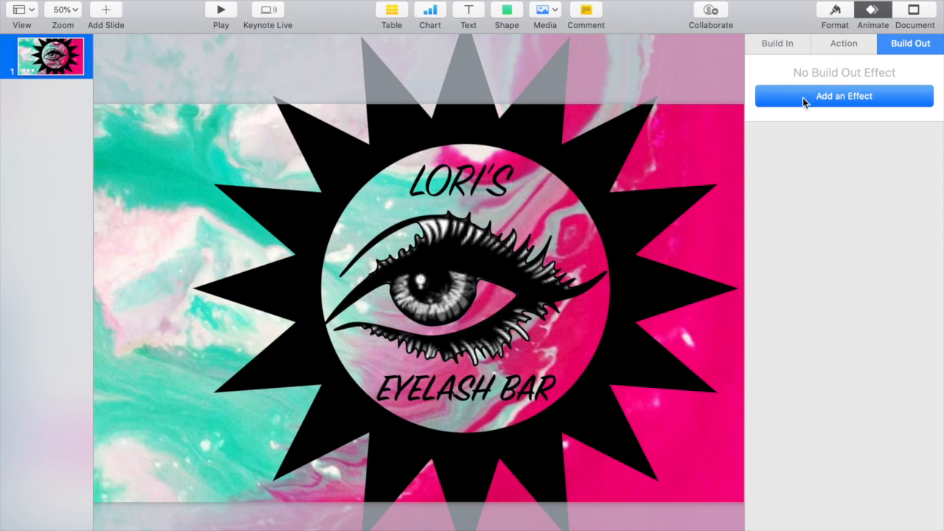
click(858, 98)
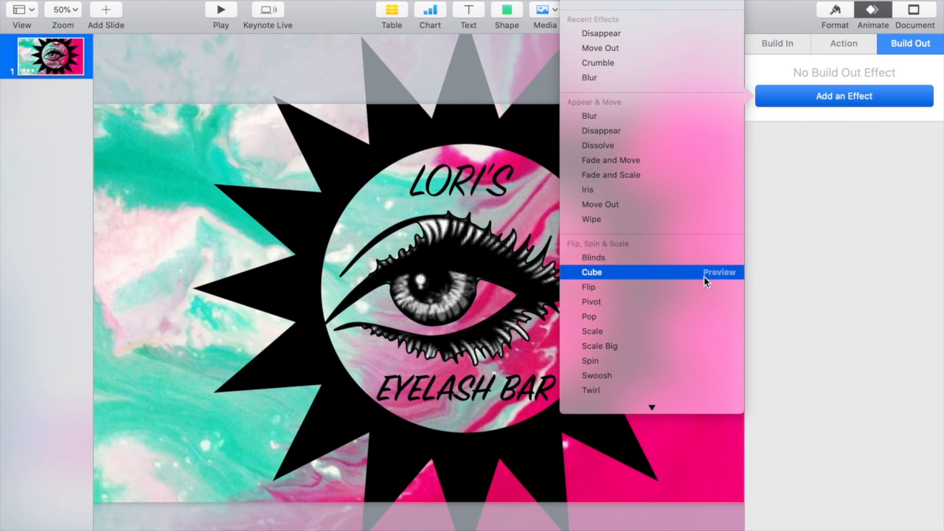
click(675, 65)
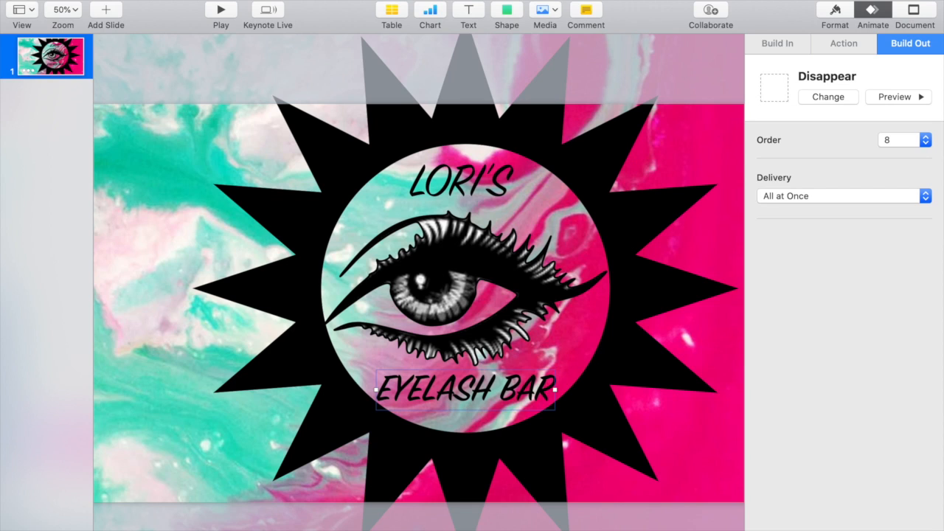
Check the build order, close it, and give the background photo a Crumble build-out effect
click(844, 529)
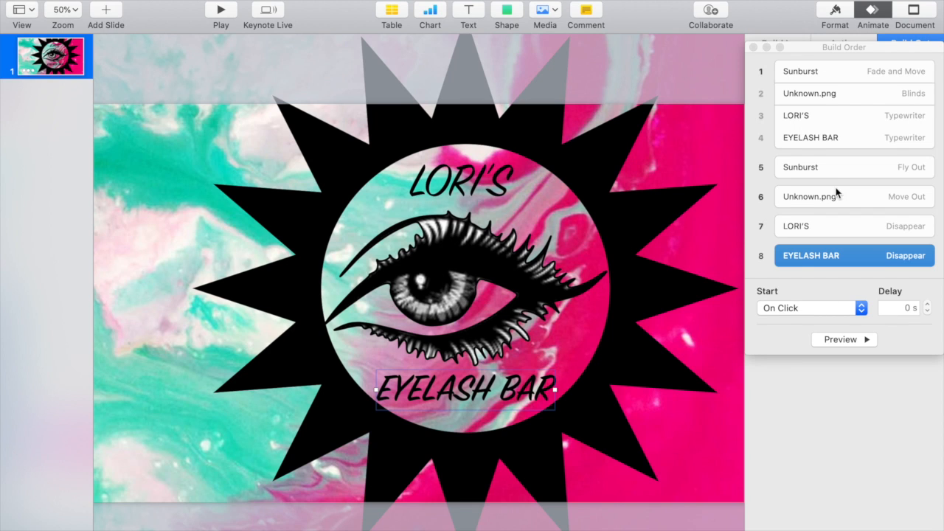
click(805, 165)
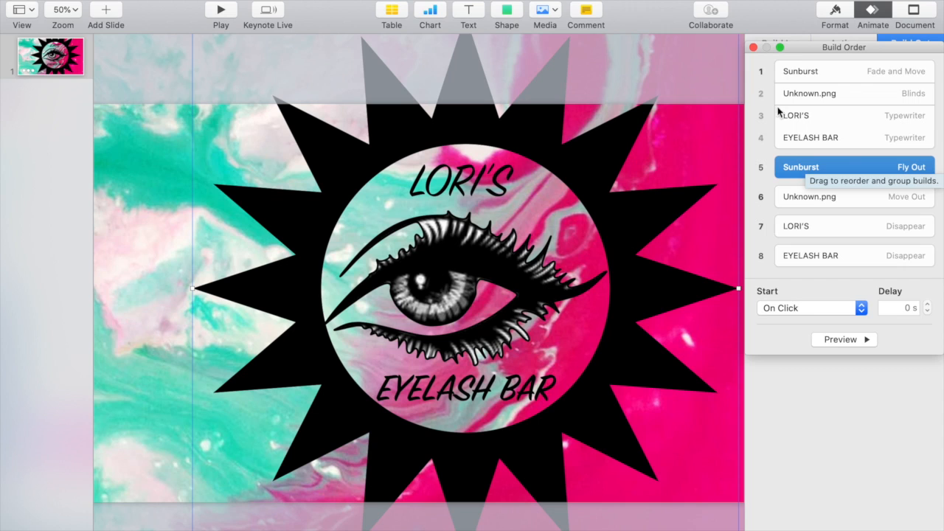
click(752, 48)
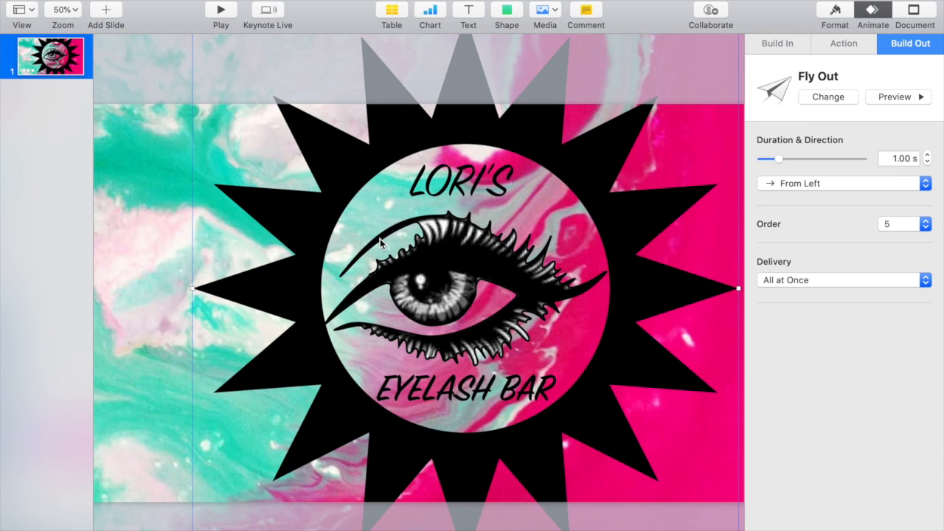
click(91, 275)
click(101, 269)
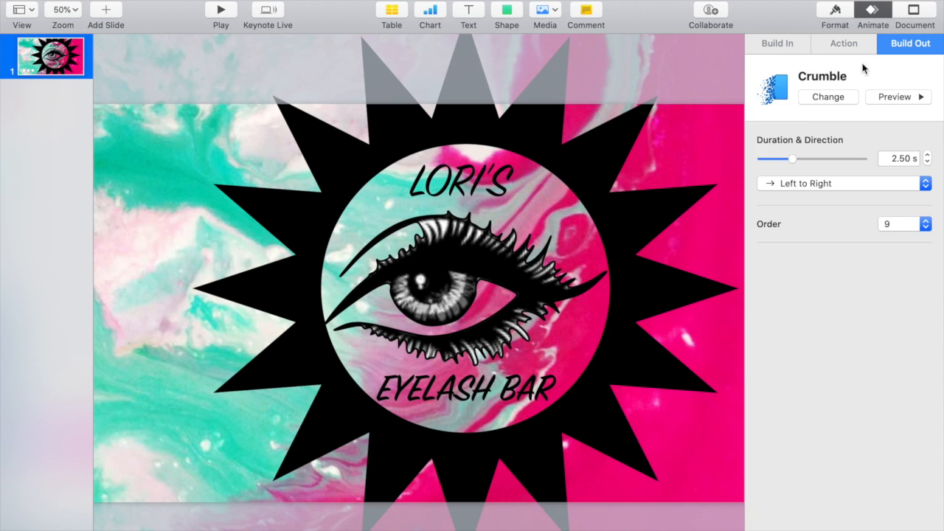
In the build order, set the Sunburst's Fly Out to start After Build 4 and the eye image's Move Out After Build 5
click(845, 529)
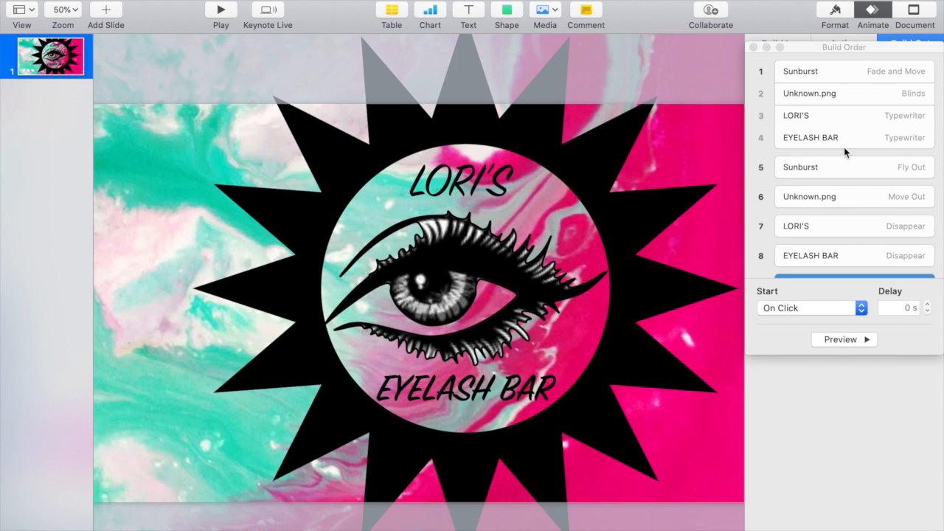
click(826, 168)
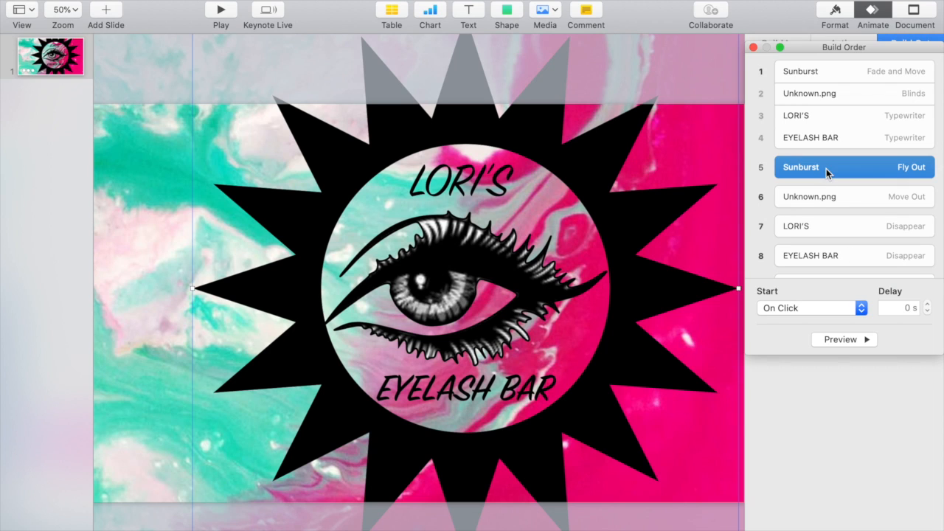
click(861, 309)
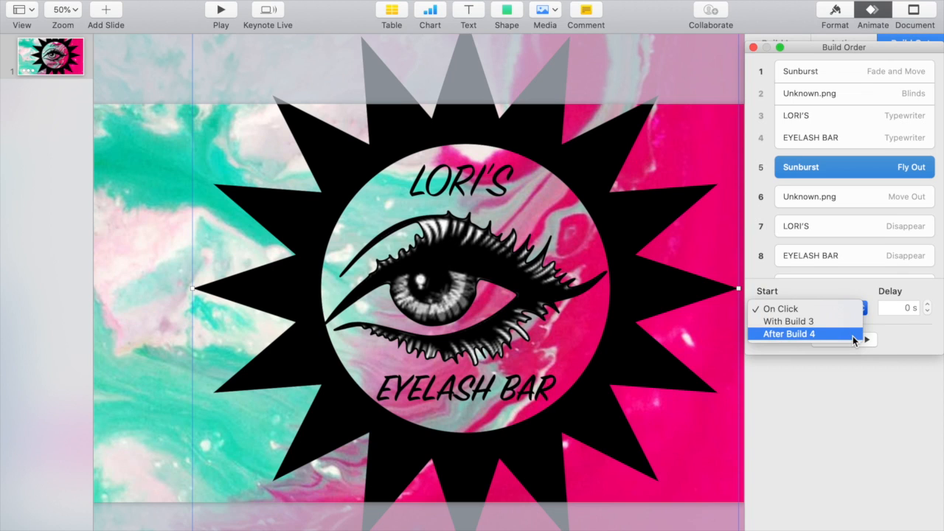
click(855, 333)
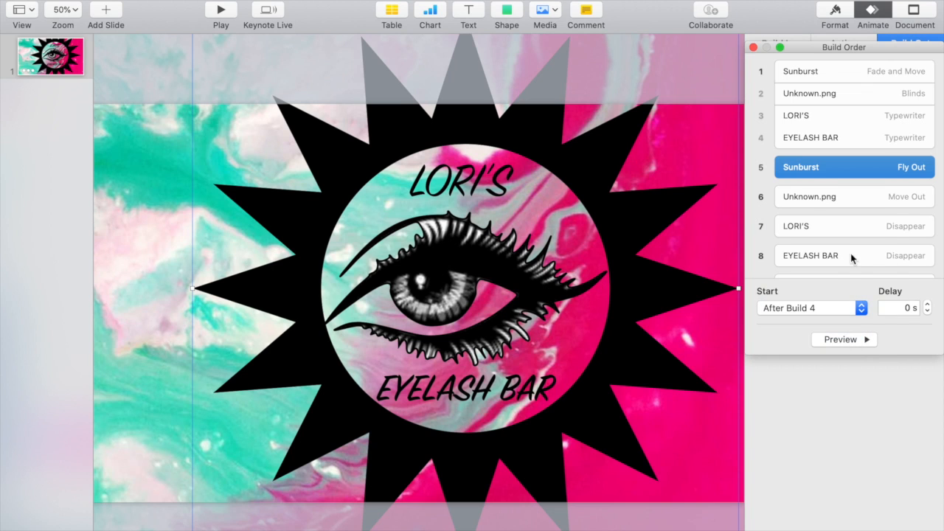
click(847, 190)
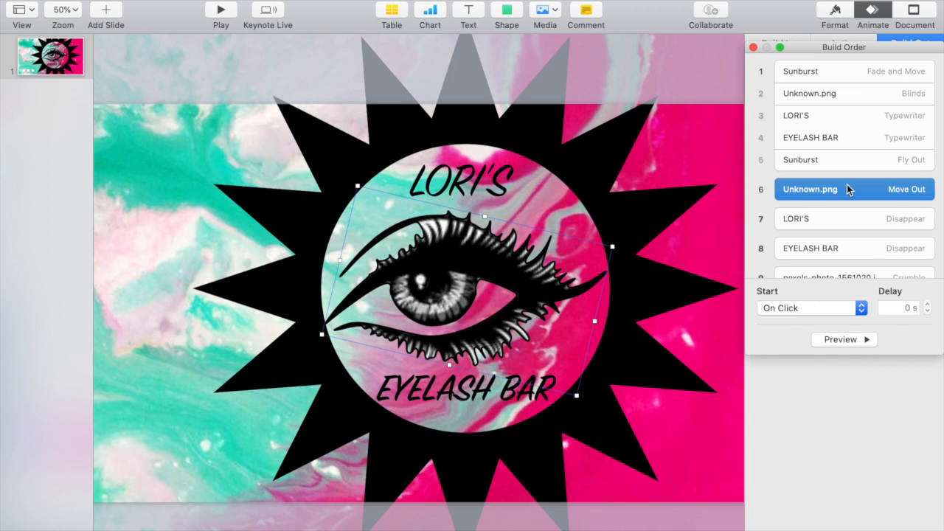
click(859, 313)
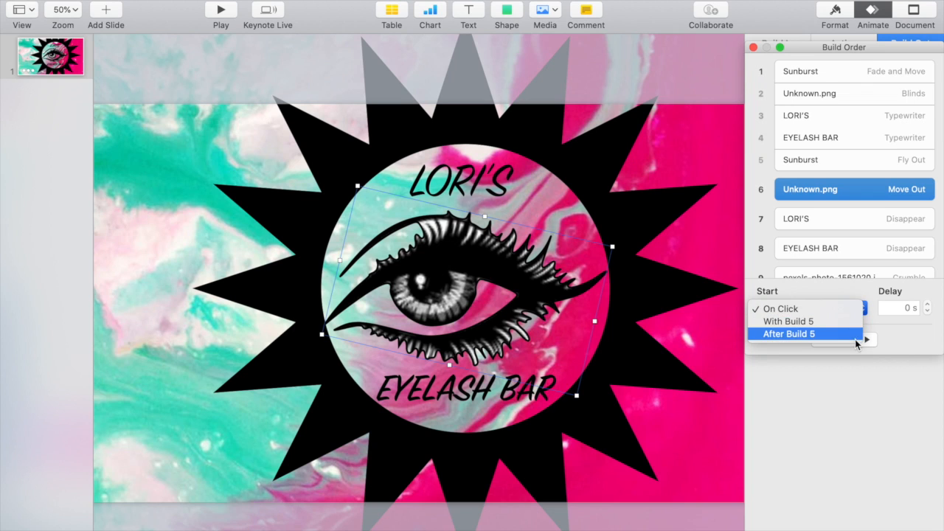
click(854, 337)
Set the name text's Disappear effect to start After Build 6 and the EYELASH BAR text's Disappear effect With Build 7
click(828, 207)
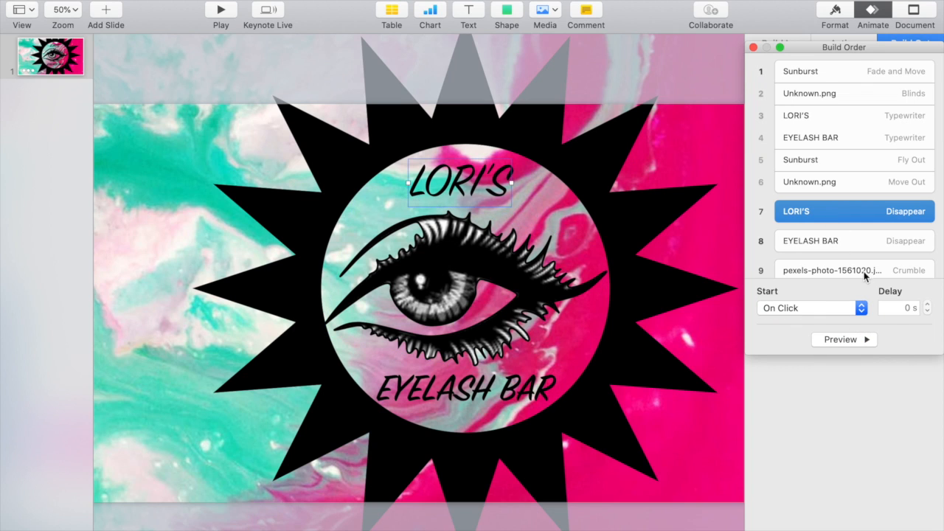
click(858, 311)
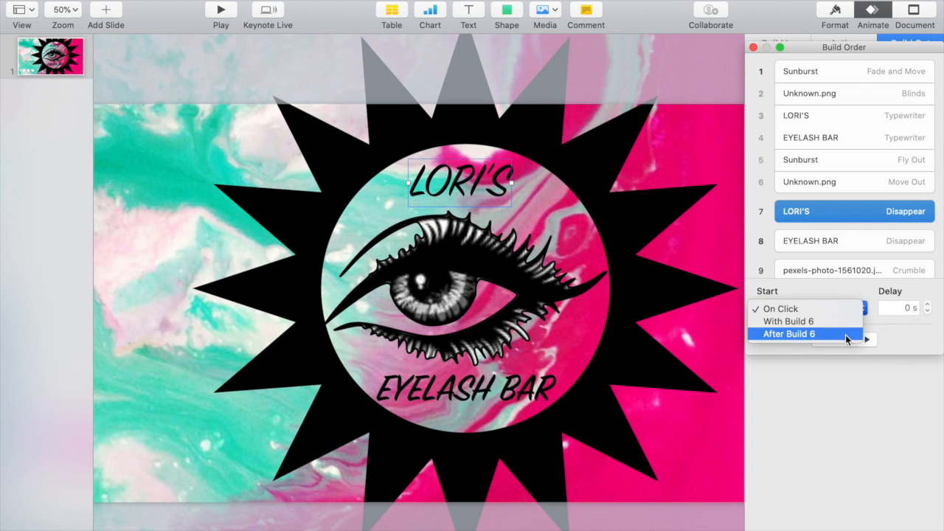
click(846, 334)
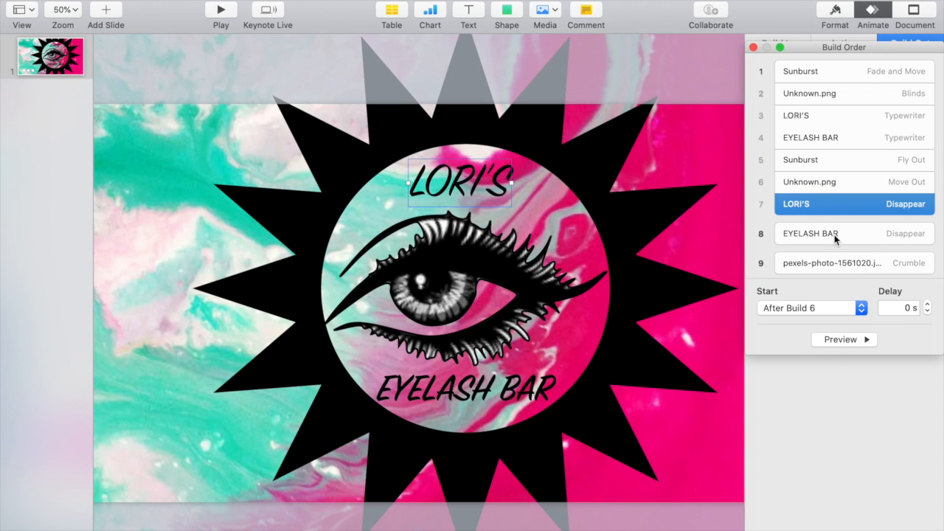
click(834, 235)
click(861, 308)
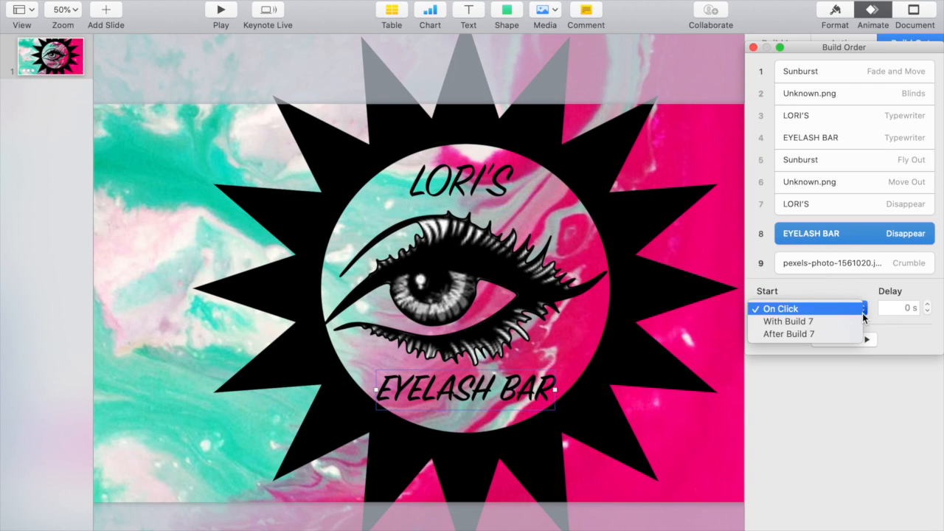
click(858, 321)
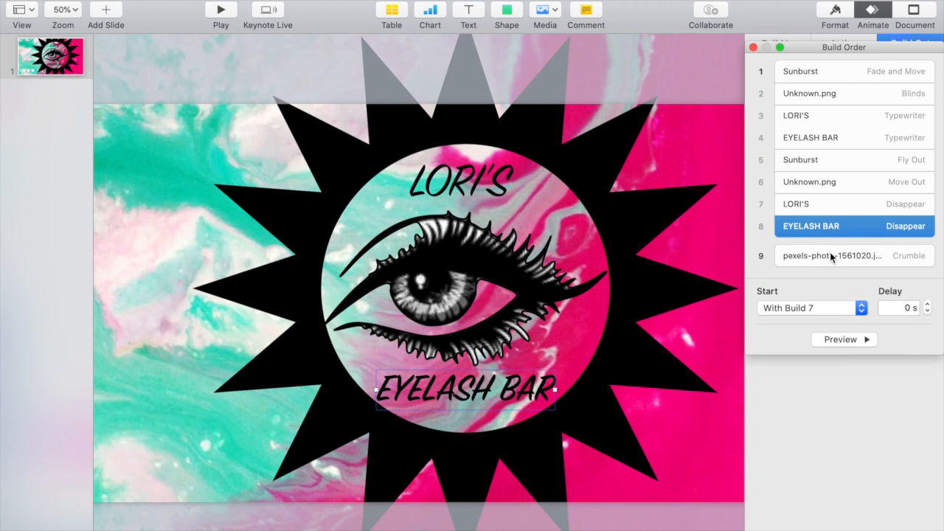
Set the background photo's Crumble effect to start After Build 8
click(830, 255)
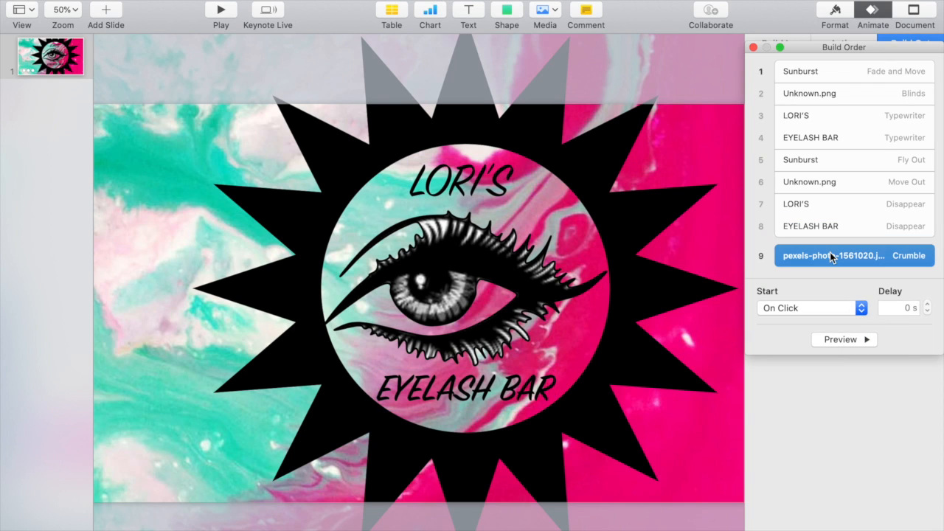
click(861, 308)
click(854, 335)
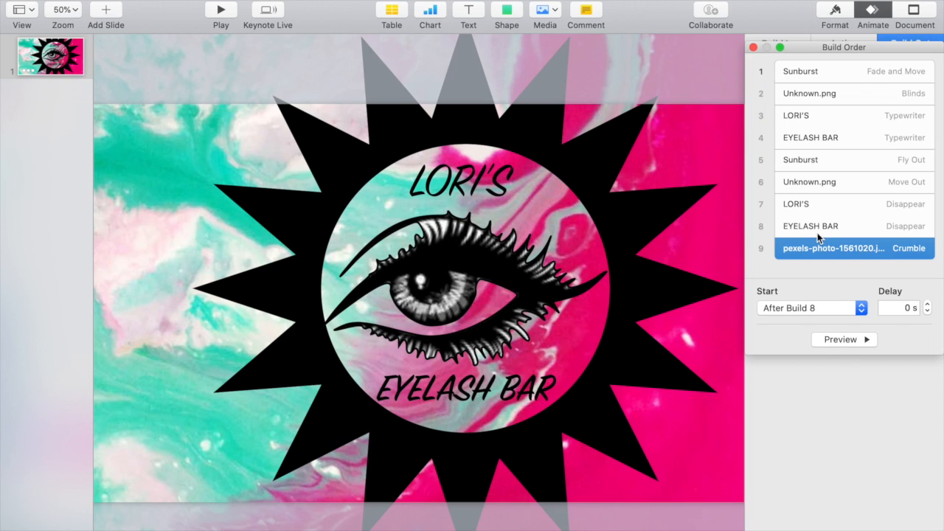
Preview the full build sequence from the Sunburst's Fade and Move effect, and close the build order
click(802, 70)
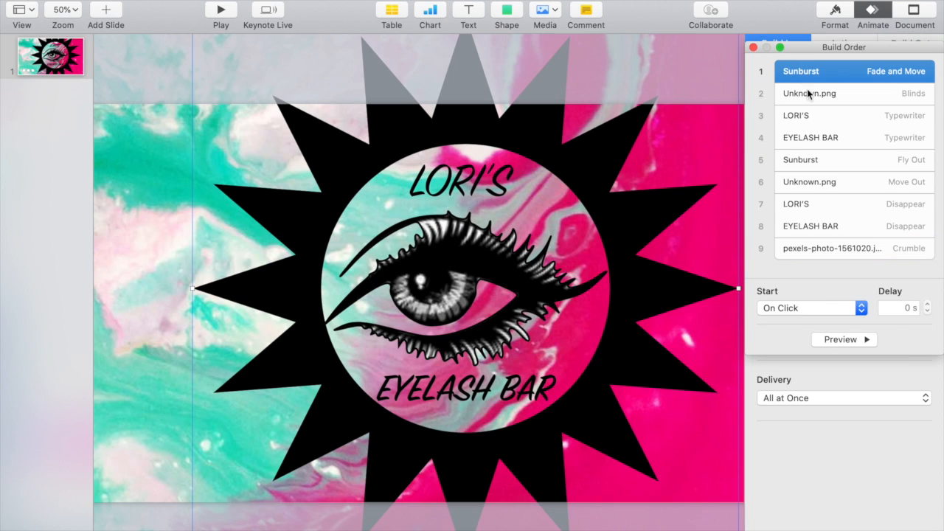
click(849, 340)
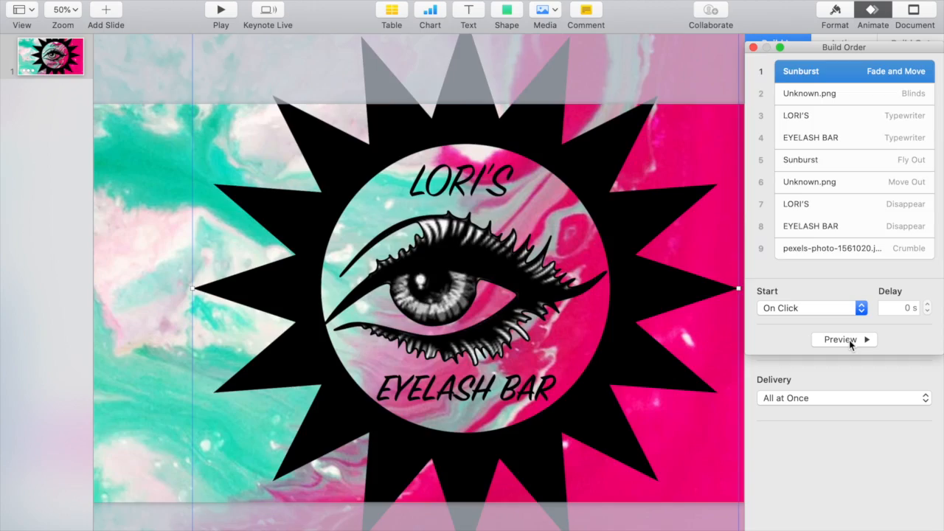
click(848, 340)
click(753, 47)
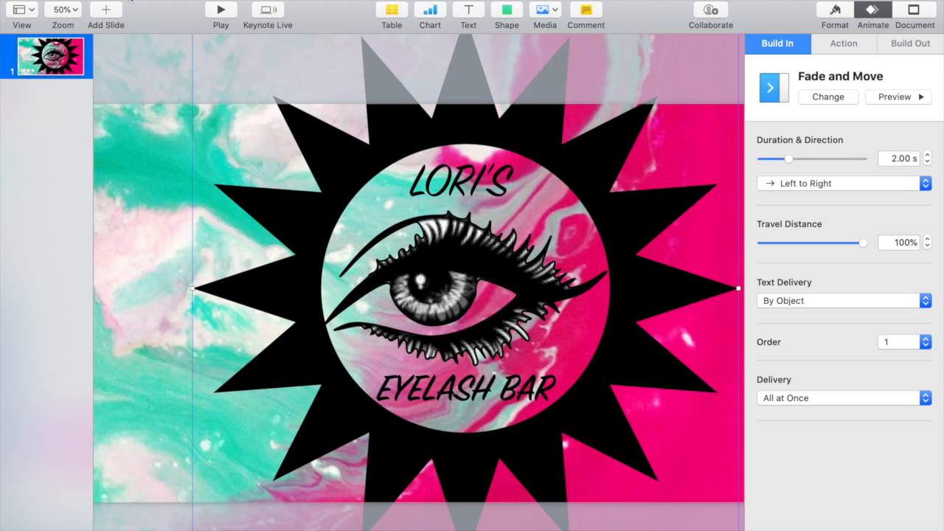
Save the presentation to the Desktop as EYELASH DEMO
click(102, 1)
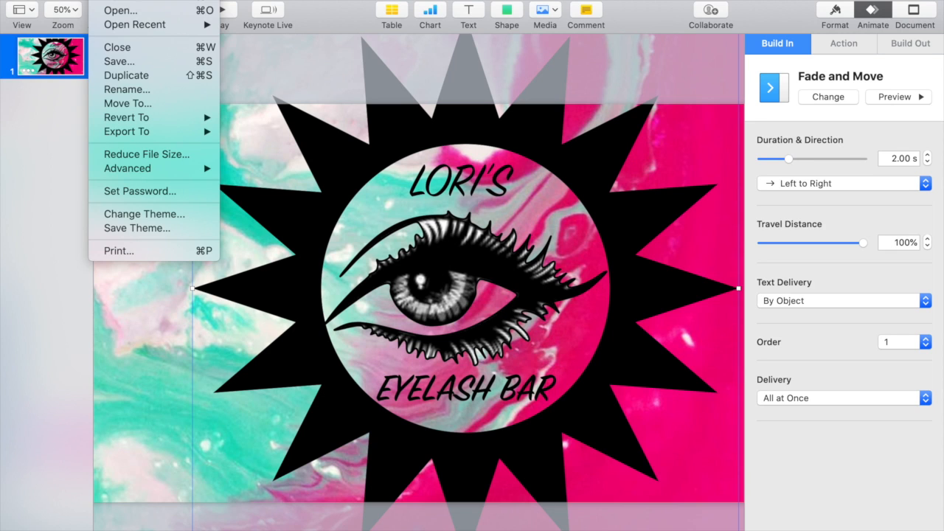
click(120, 65)
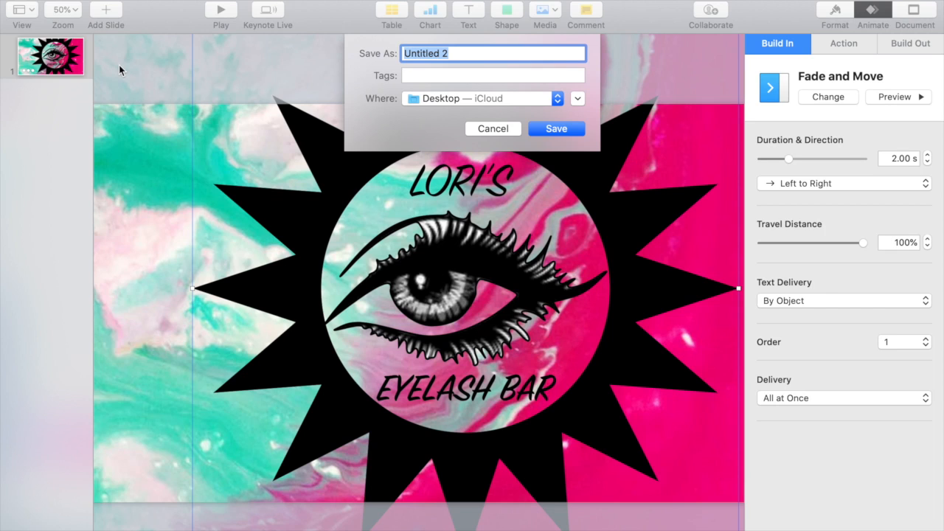
text(EYELASH DEMO)
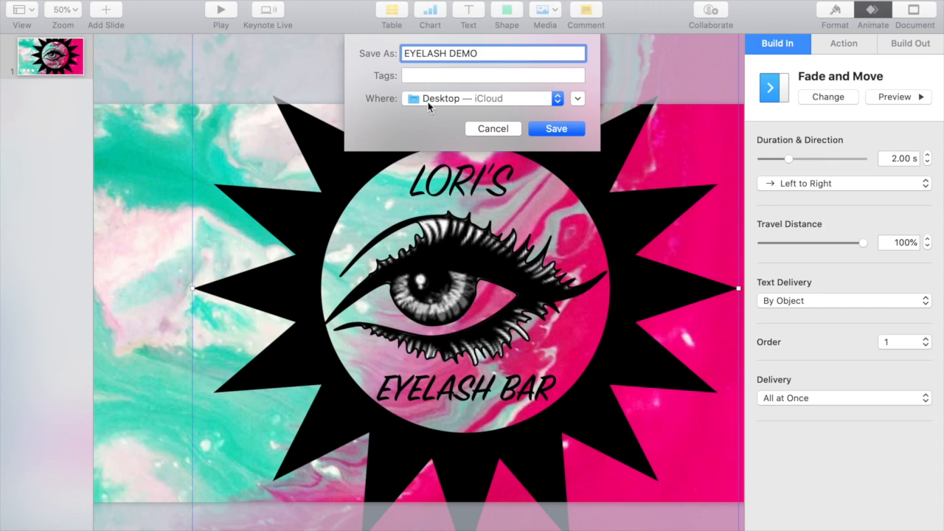
click(557, 130)
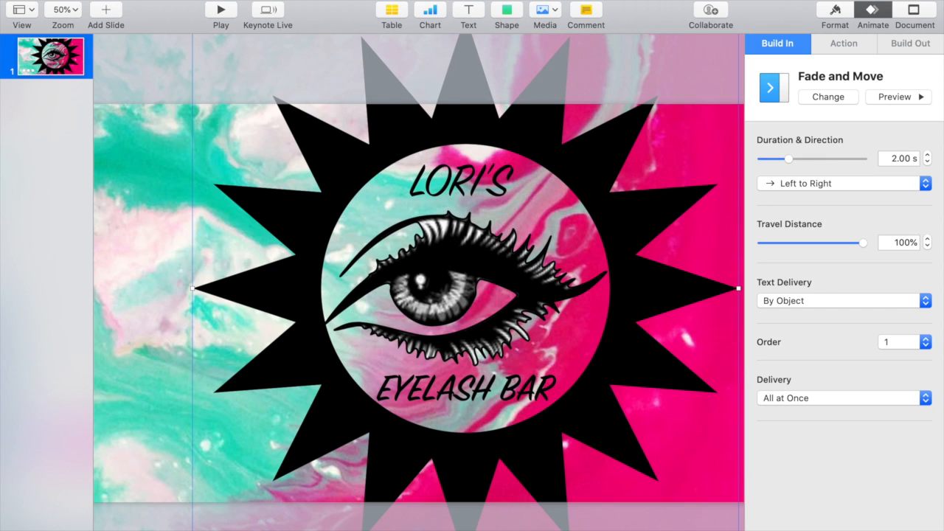
Export all slides as JPEG (High Quality) images to the Desktop under the name EYELASH DEMO
click(100, 0)
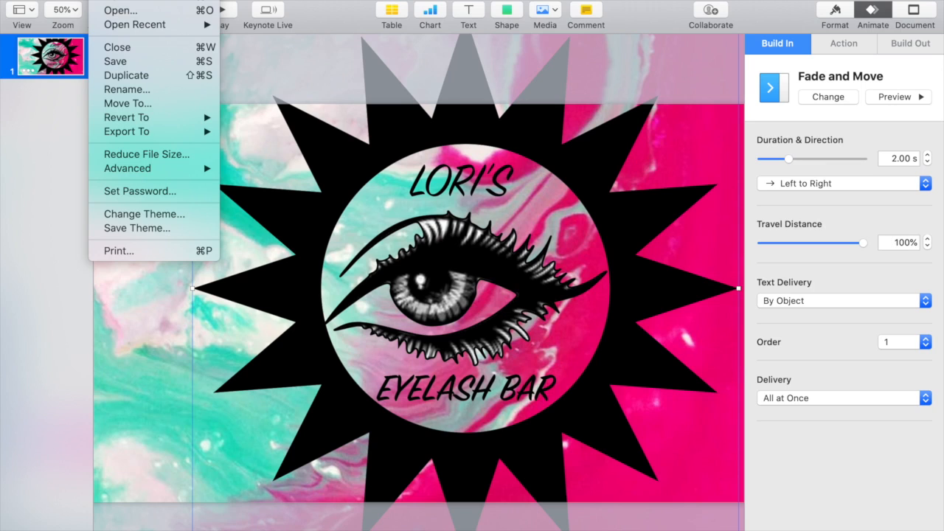
mouse_move(119, 134)
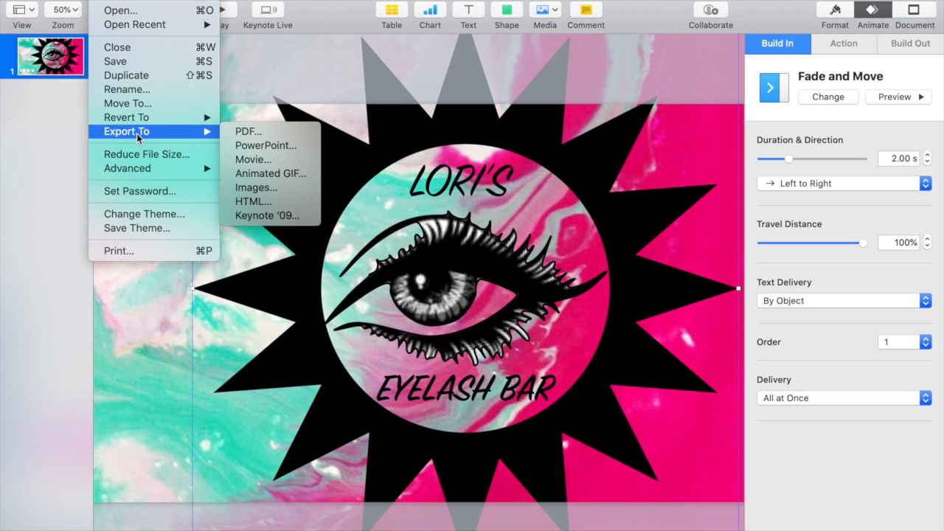
click(263, 190)
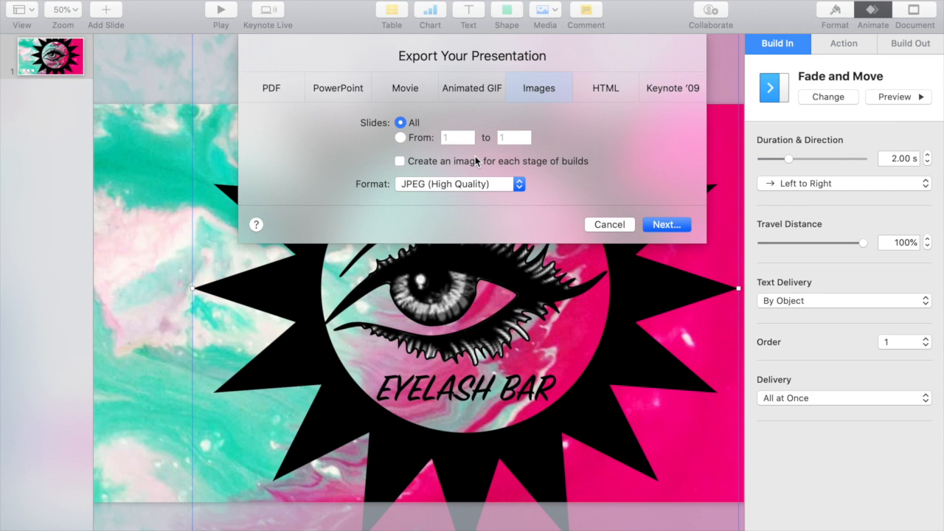
click(665, 225)
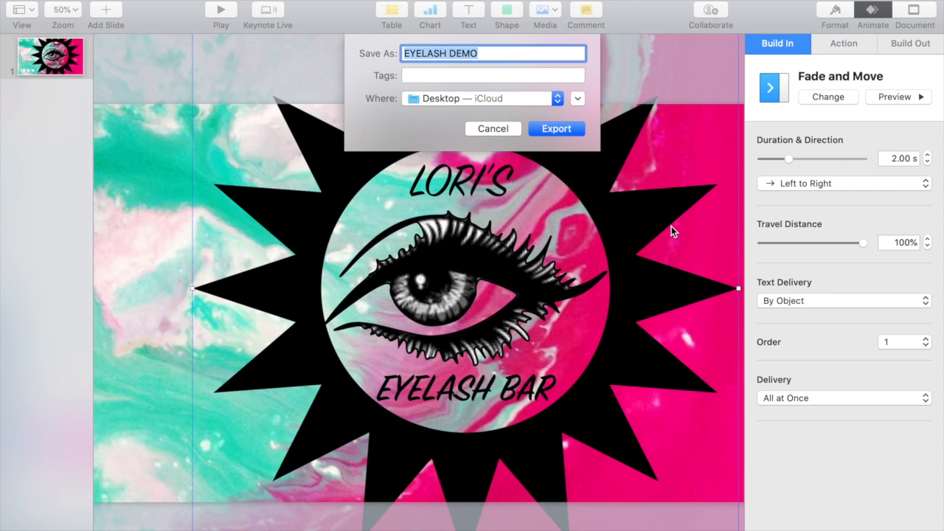
click(555, 129)
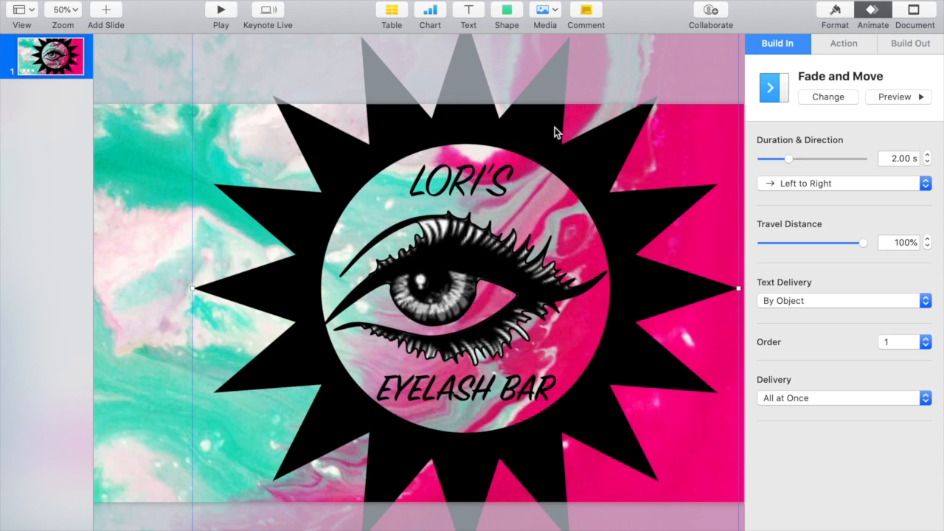